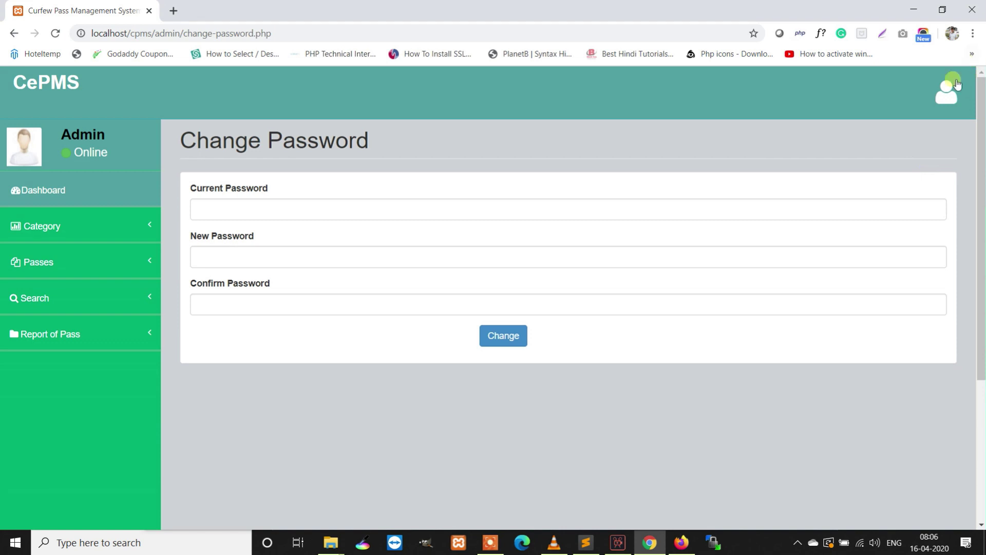
- Replace the admin profile's contact number with a new one and save it
{"action": "left_click", "coordinate": [903, 133]}
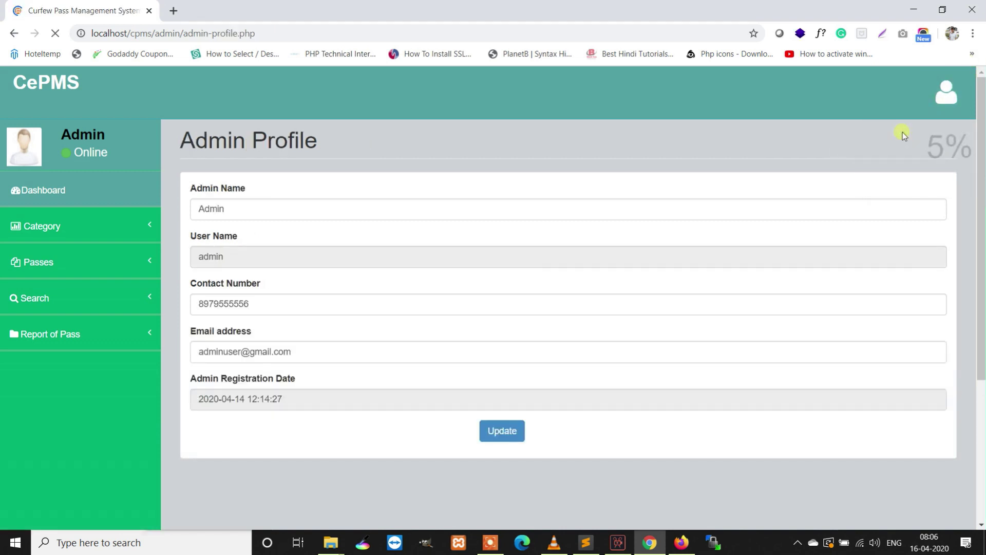
{"action": "left_click_drag", "start_coordinate": [278, 307], "coordinate": [165, 307]}
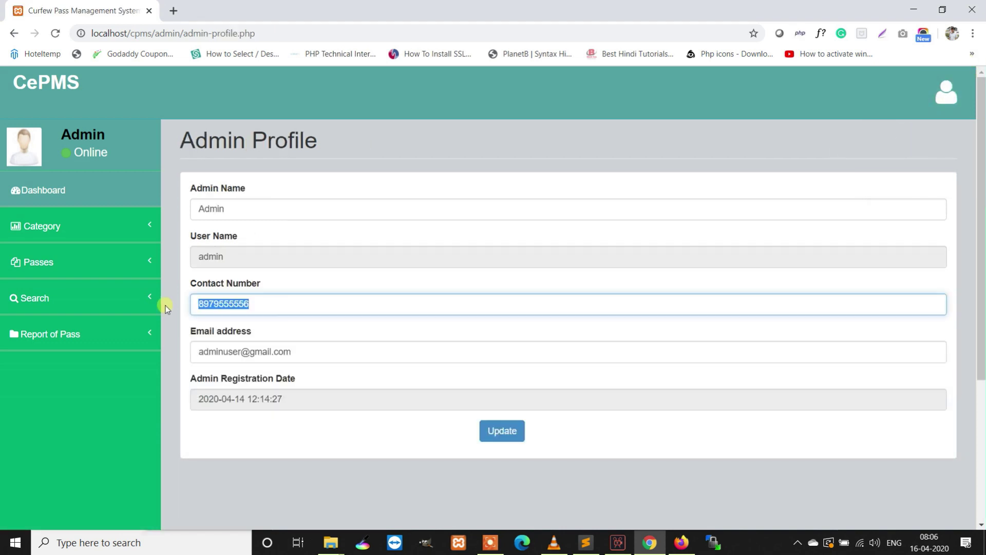
{"action": "type", "text": "12345"}
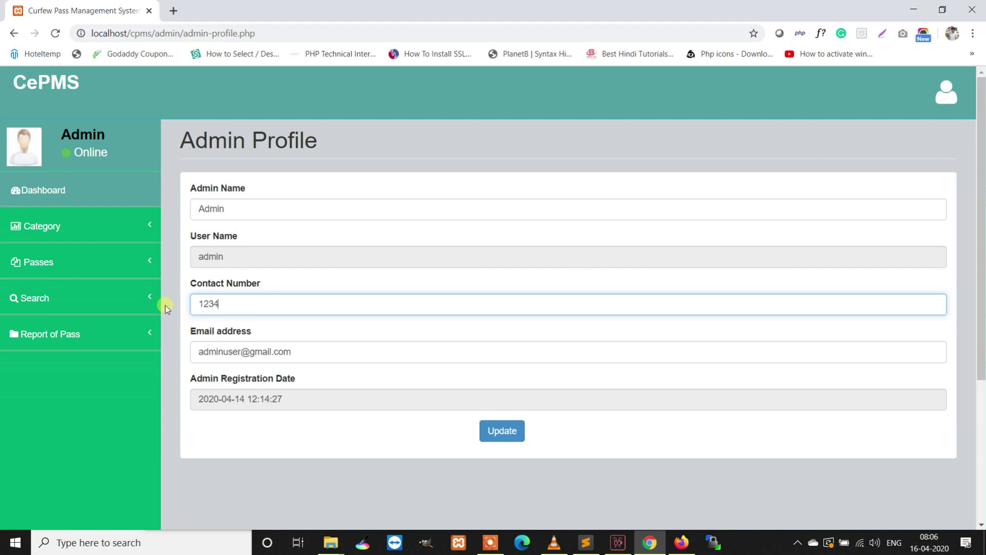
{"action": "type", "text": "67890"}
{"action": "left_click", "coordinate": [501, 431]}
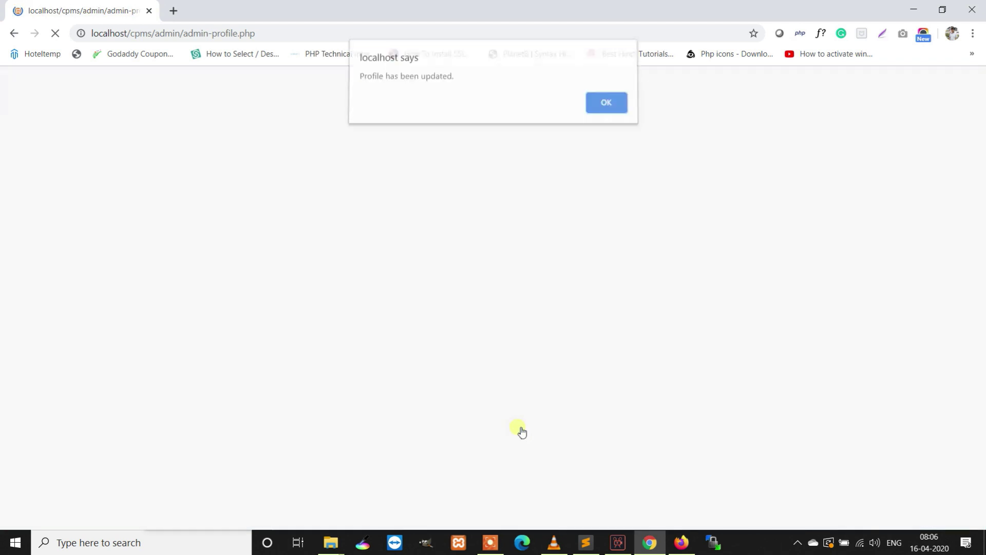
{"action": "left_click", "coordinate": [604, 109]}
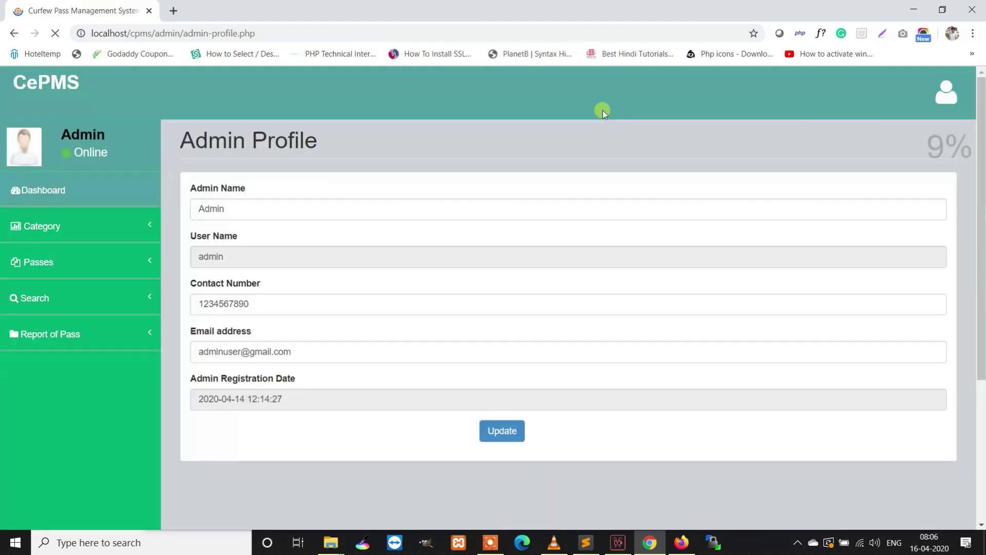
- Rename the admin to 'Admin user' and save the profile
{"action": "left_click_drag", "start_coordinate": [259, 304], "coordinate": [171, 300]}
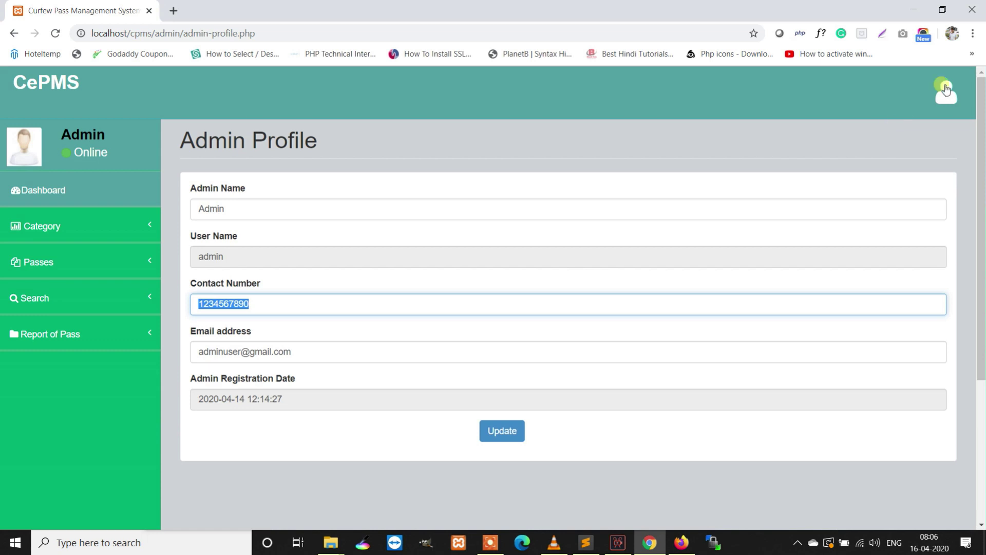
{"action": "left_click_drag", "start_coordinate": [339, 209], "coordinate": [205, 212]}
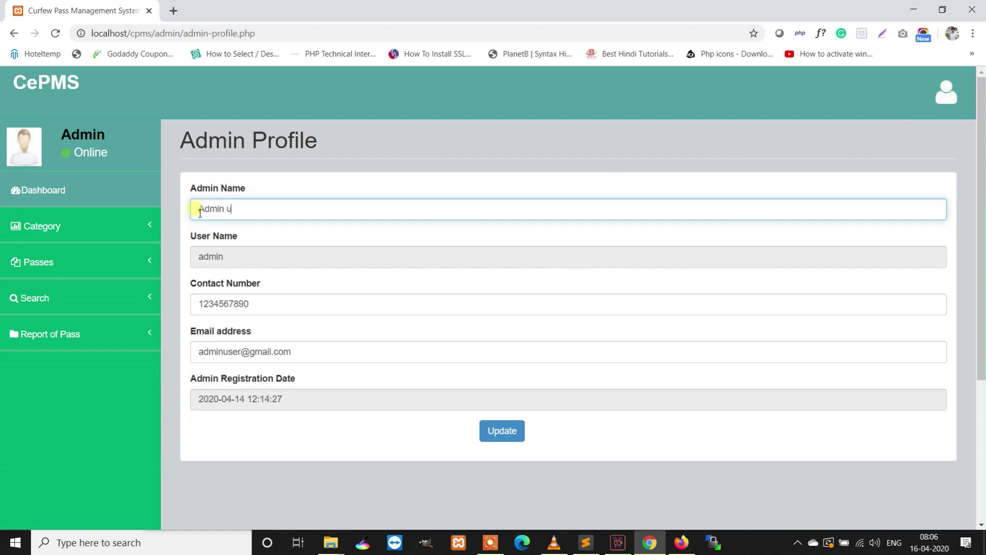
{"action": "left_click", "coordinate": [511, 432]}
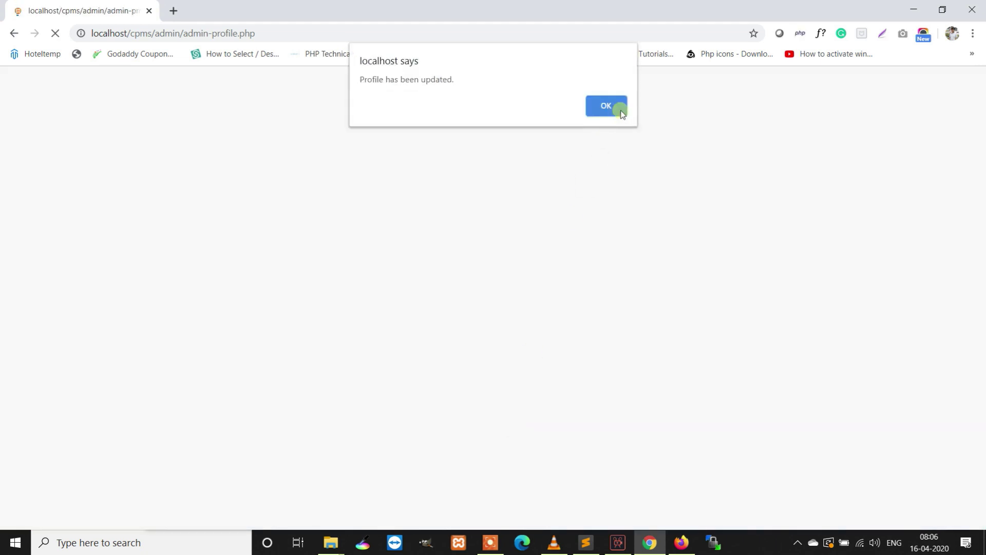
{"action": "left_click", "coordinate": [621, 111]}
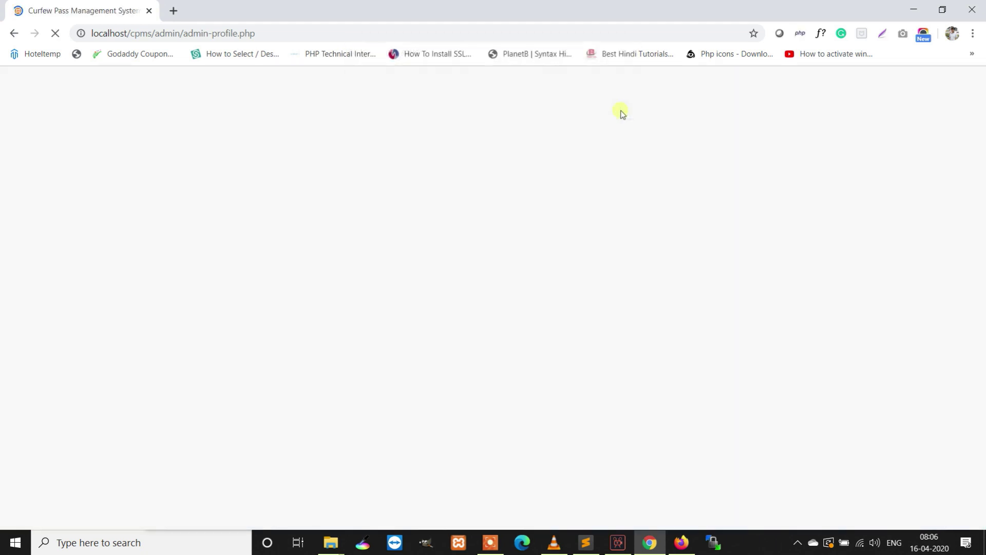
- Fill in the current, new and confirm passwords in Settings and submit the change
{"action": "left_click", "coordinate": [946, 92]}
{"action": "left_click", "coordinate": [902, 148]}
{"action": "left_click", "coordinate": [338, 205]}
{"action": "type", "text": "123"}
{"action": "left_click", "coordinate": [325, 256]}
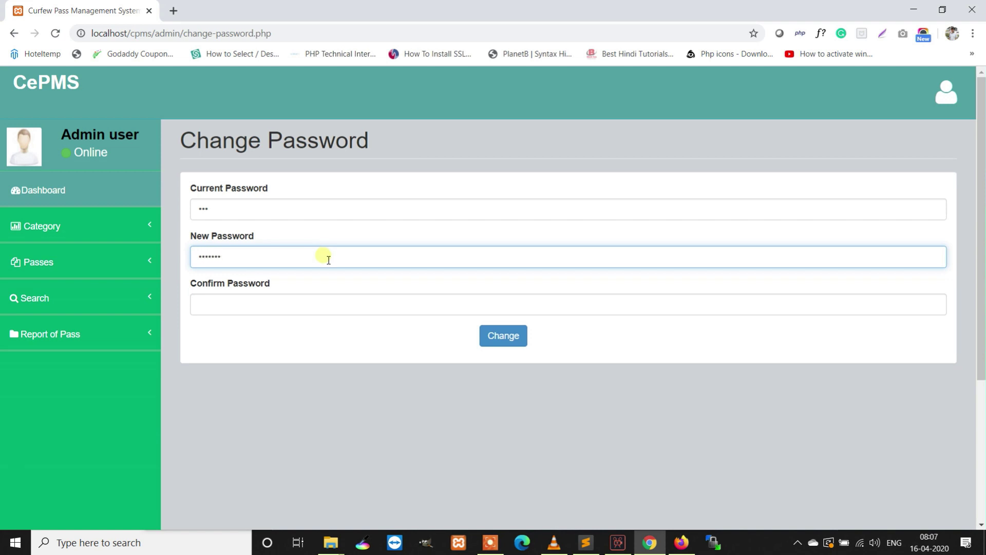
{"action": "left_click", "coordinate": [300, 308]}
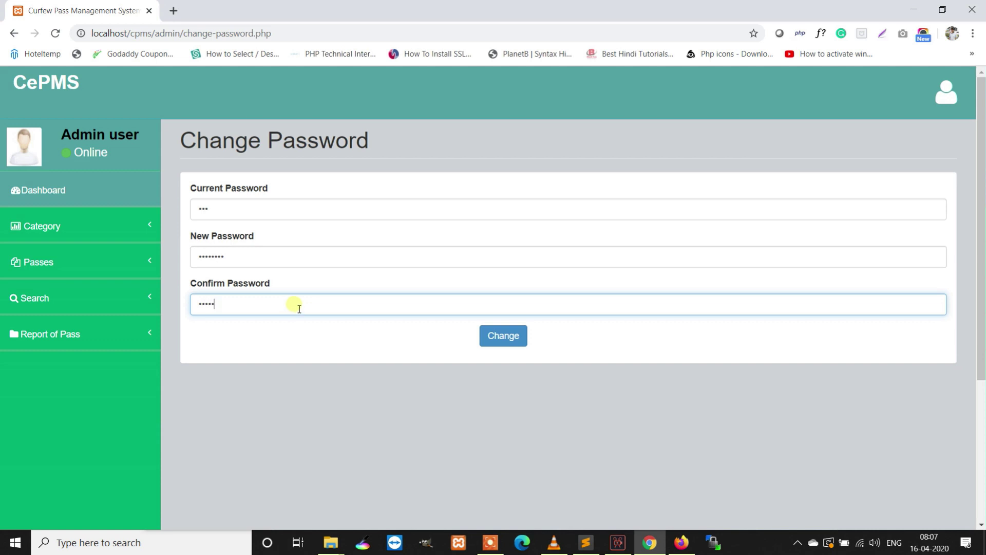
{"action": "left_click", "coordinate": [502, 335]}
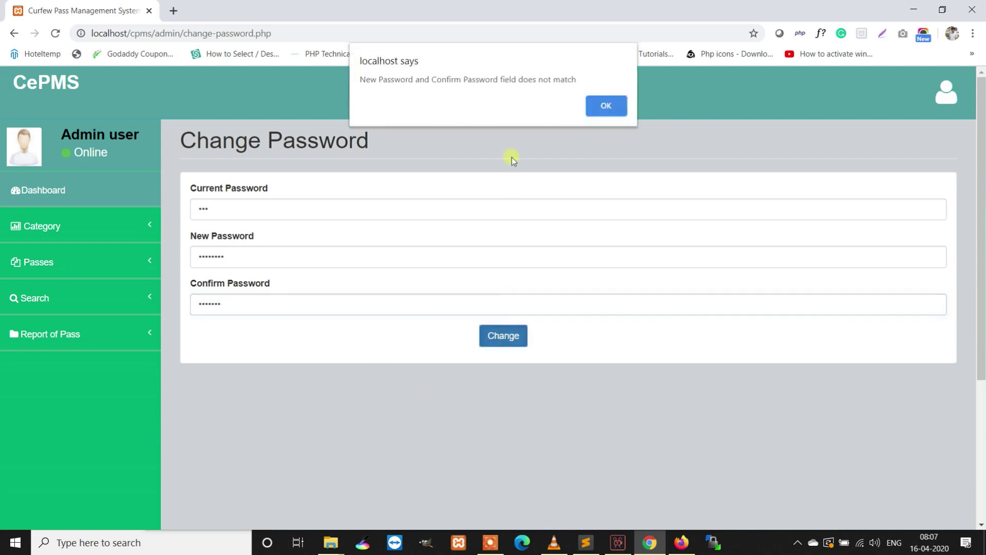
- Correct the mismatched confirmation, resubmit the password change, and return to the dashboard
{"action": "left_click", "coordinate": [606, 106]}
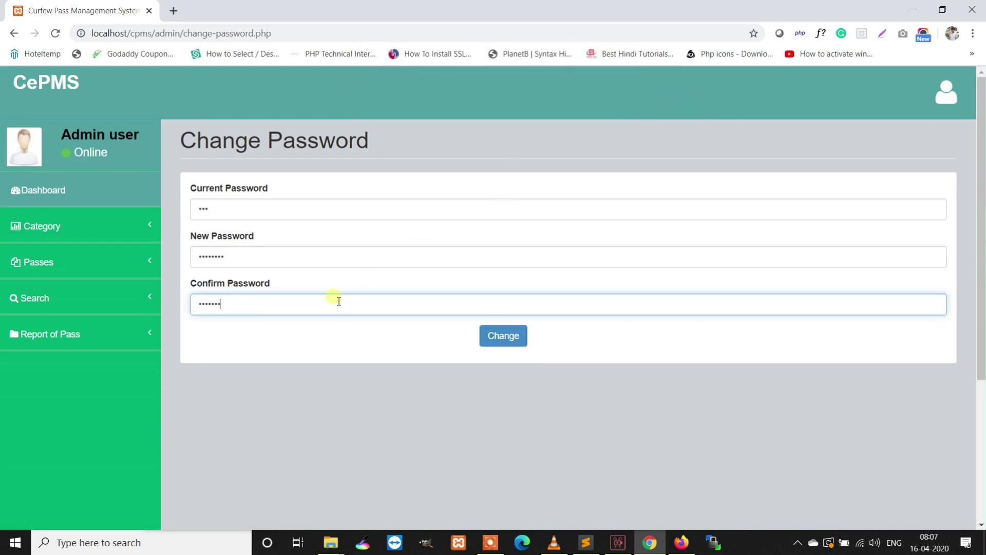
{"action": "left_click", "coordinate": [503, 335]}
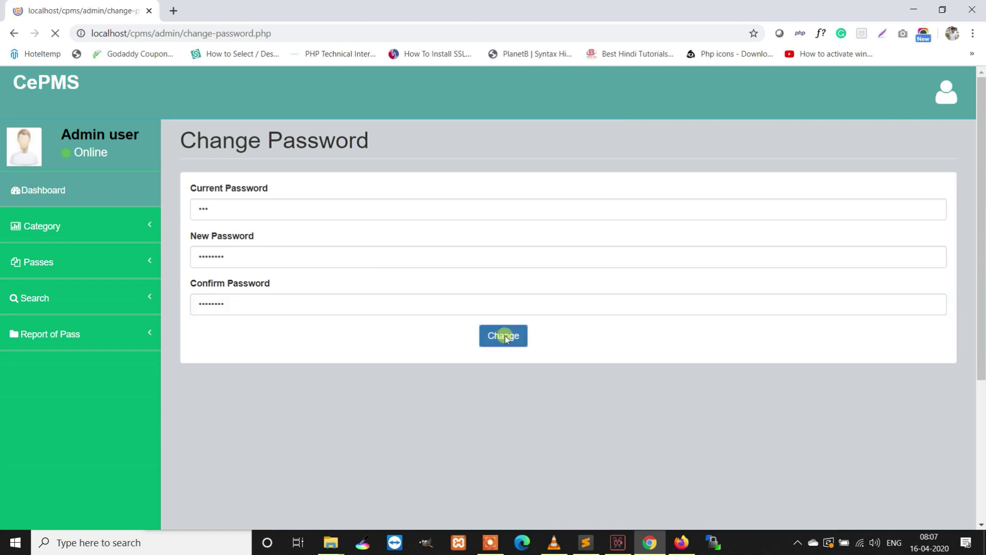
{"action": "left_click", "coordinate": [605, 105]}
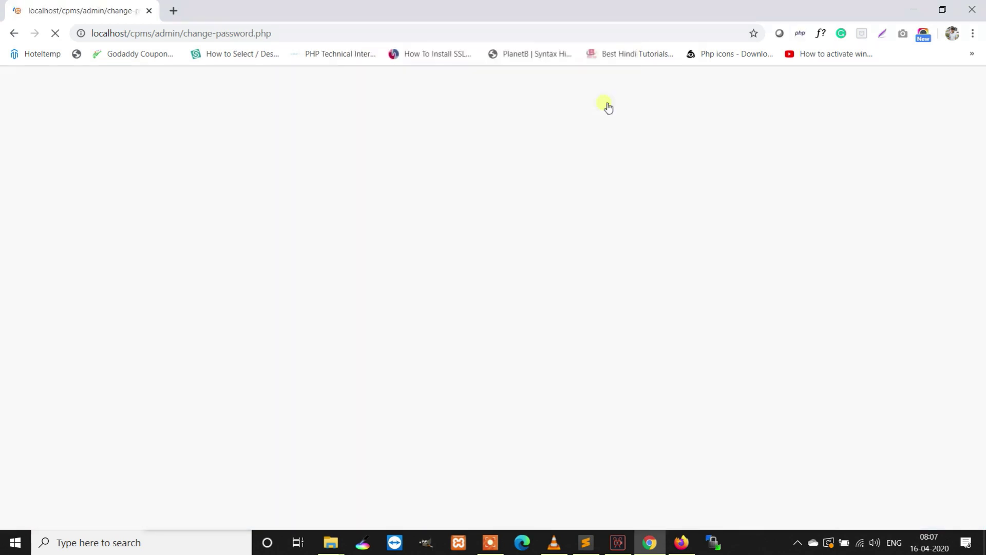
{"action": "left_click", "coordinate": [41, 196]}
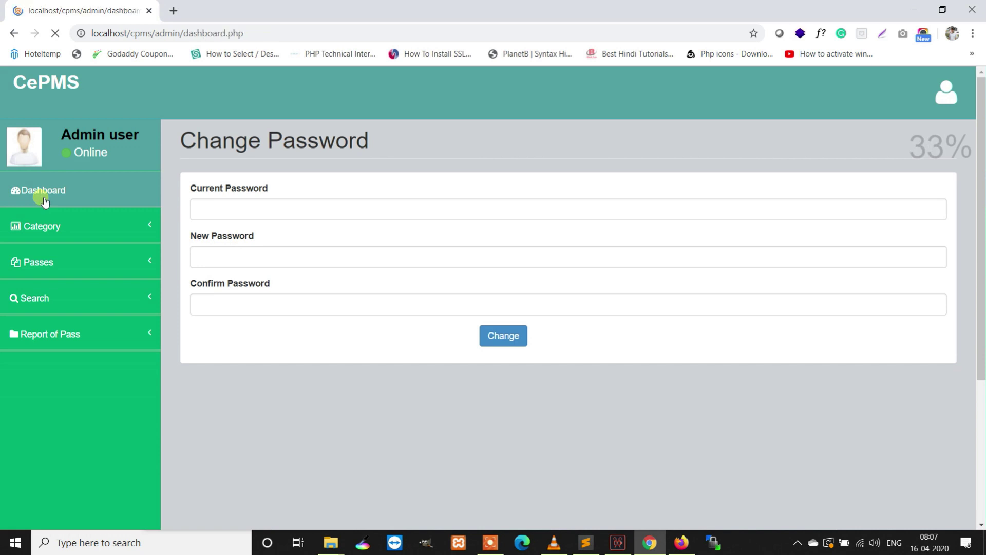
- Add a category named 'Test cat' through Category > Add Category
{"action": "left_click", "coordinate": [85, 234]}
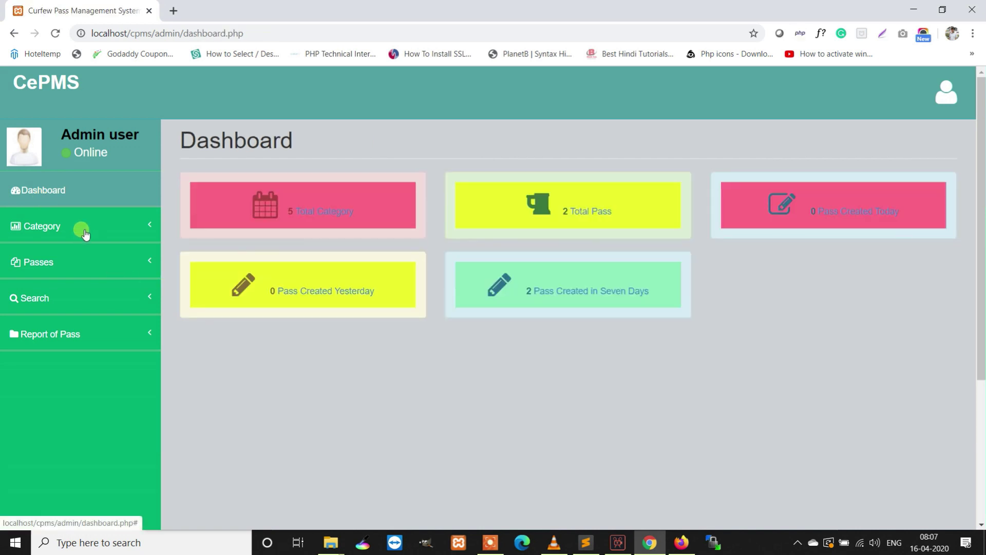
{"action": "left_click", "coordinate": [62, 269]}
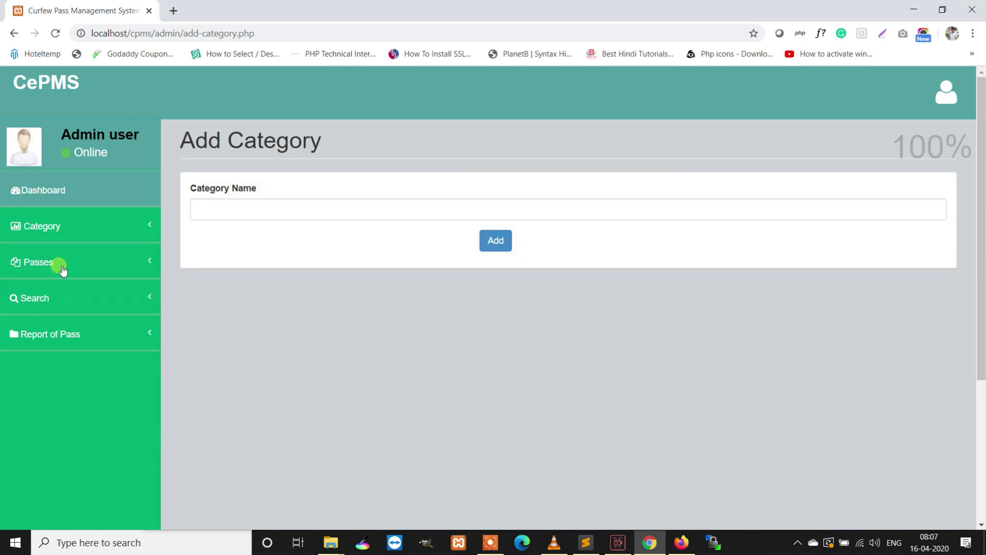
{"action": "left_click", "coordinate": [274, 215]}
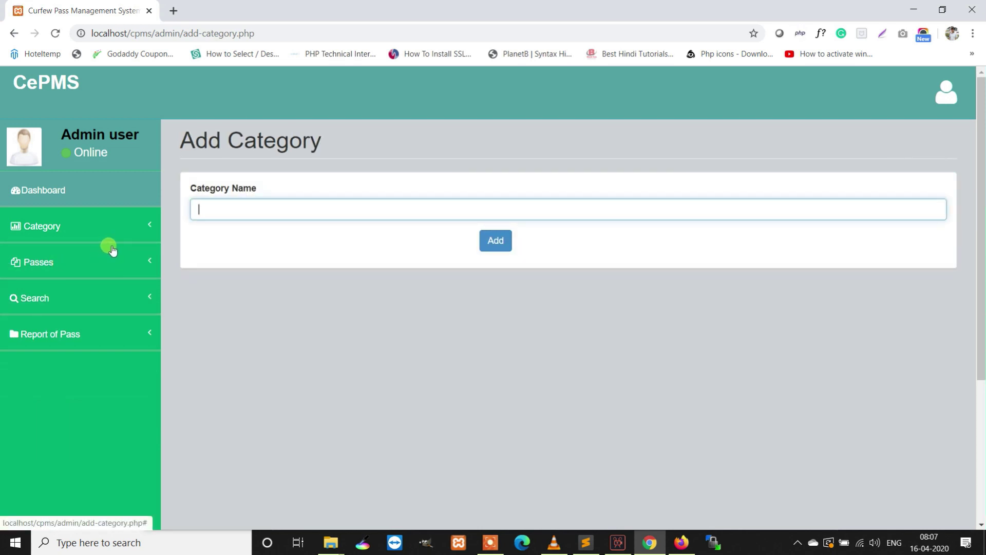
{"action": "type", "text": "Test cat"}
{"action": "left_click", "coordinate": [487, 242]}
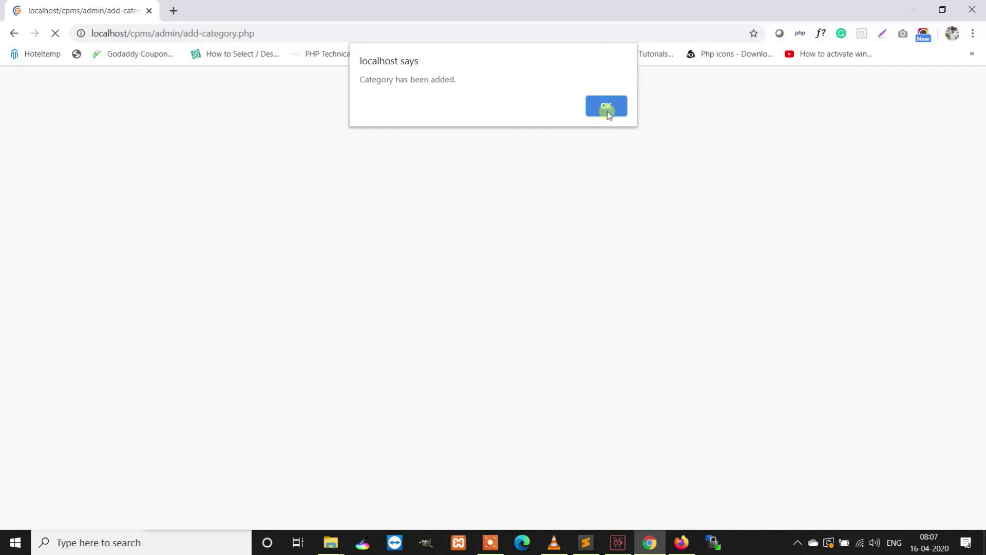
{"action": "left_click", "coordinate": [607, 108]}
{"action": "left_click", "coordinate": [68, 226]}
- Edit the 'Test cat' entry from Manage Category and save it as 'Test category'
{"action": "left_click", "coordinate": [61, 296]}
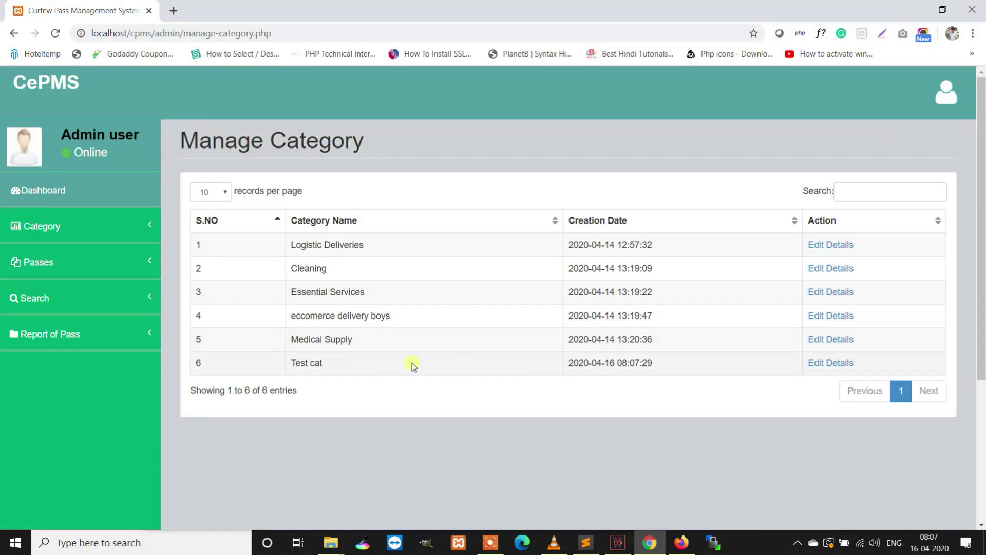
{"action": "left_click_drag", "start_coordinate": [662, 373], "coordinate": [271, 368]}
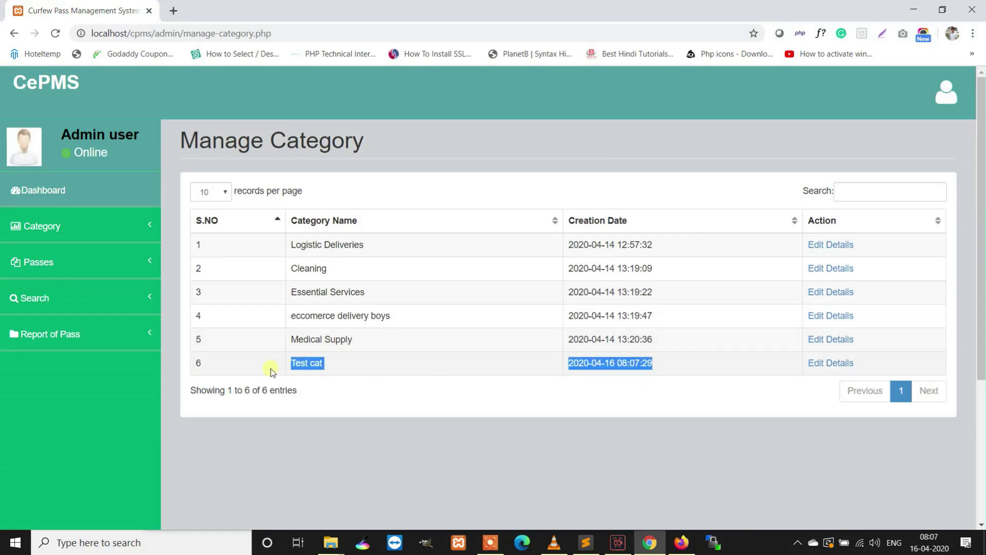
{"action": "left_click", "coordinate": [828, 373]}
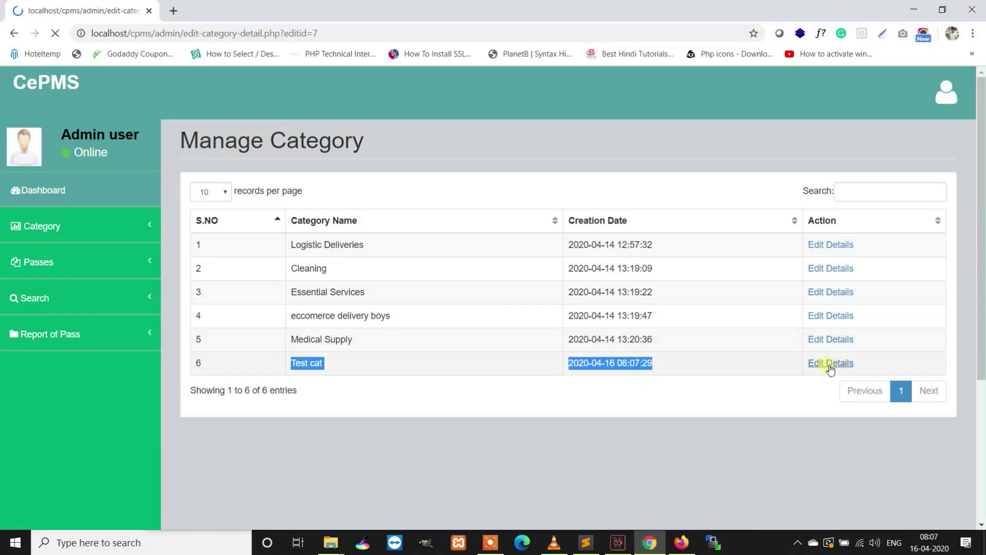
{"action": "left_click", "coordinate": [275, 217]}
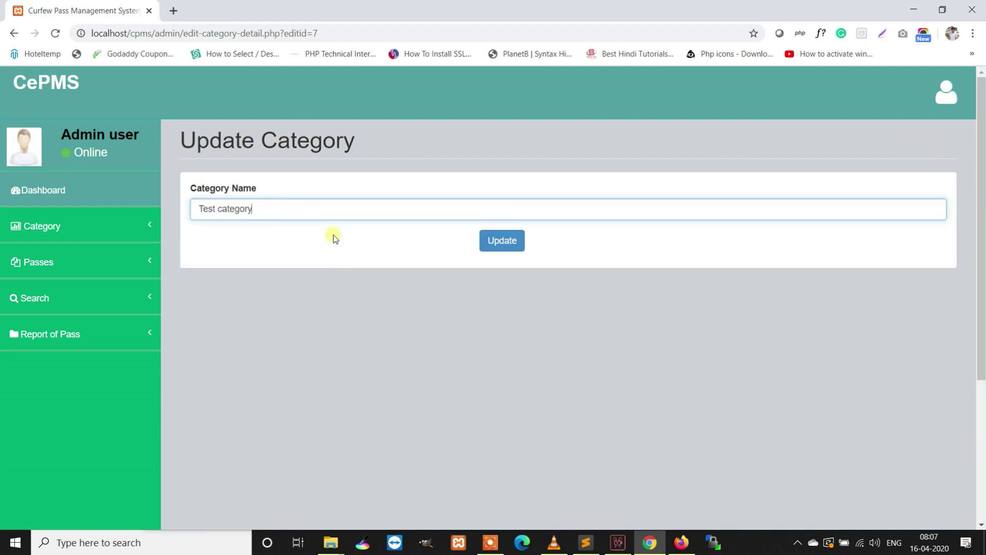
{"action": "left_click", "coordinate": [517, 247]}
{"action": "left_click", "coordinate": [602, 112]}
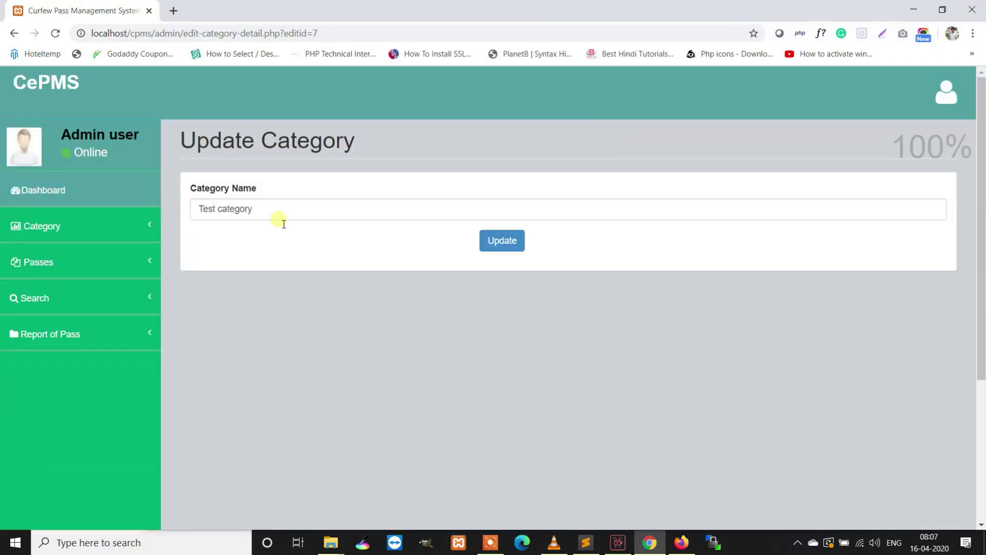
{"action": "left_click_drag", "start_coordinate": [286, 213], "coordinate": [177, 198]}
{"action": "left_click", "coordinate": [203, 235]}
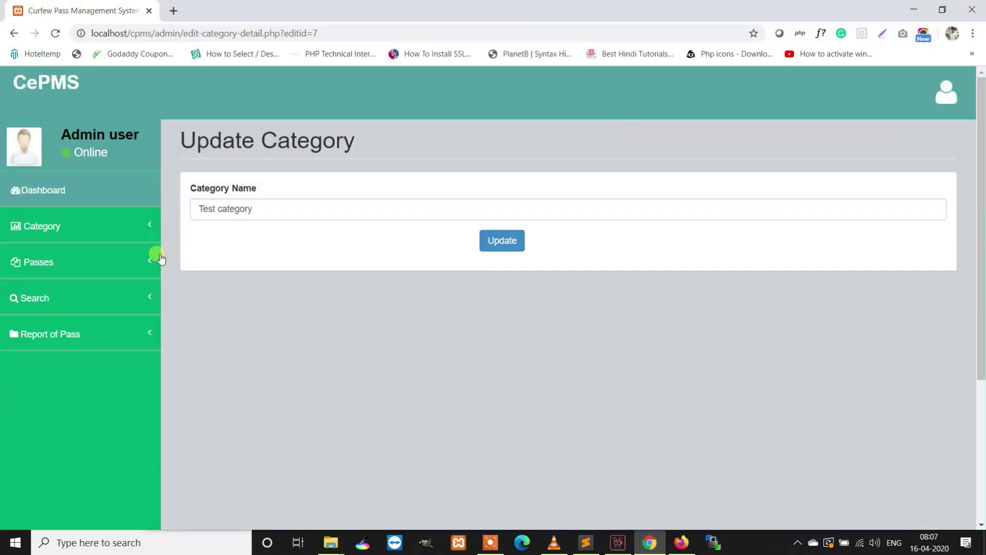
{"action": "left_click", "coordinate": [118, 263]}
- Enter the pass holder's name, contact number, e-mail and Voter Card identity number
{"action": "left_click", "coordinate": [25, 294]}
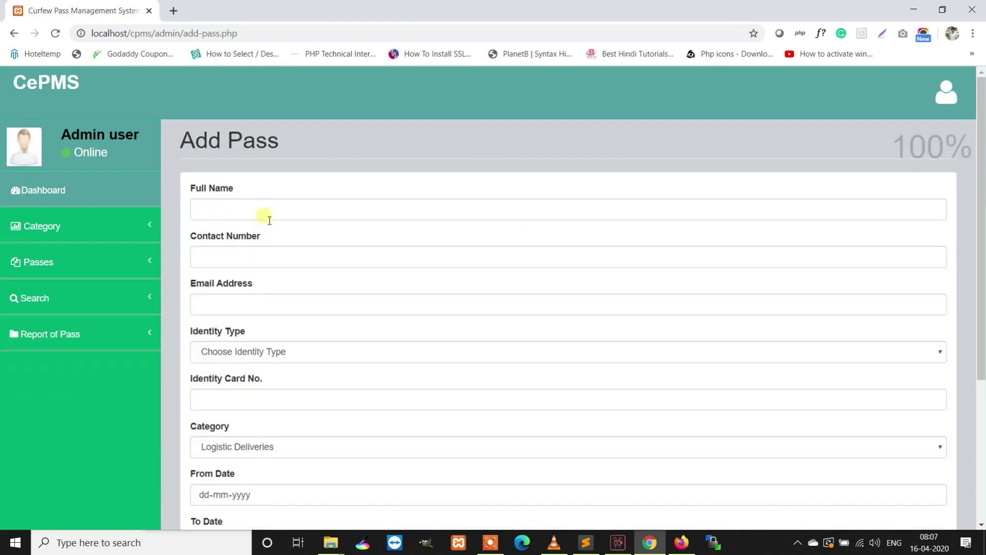
{"action": "left_click", "coordinate": [264, 210]}
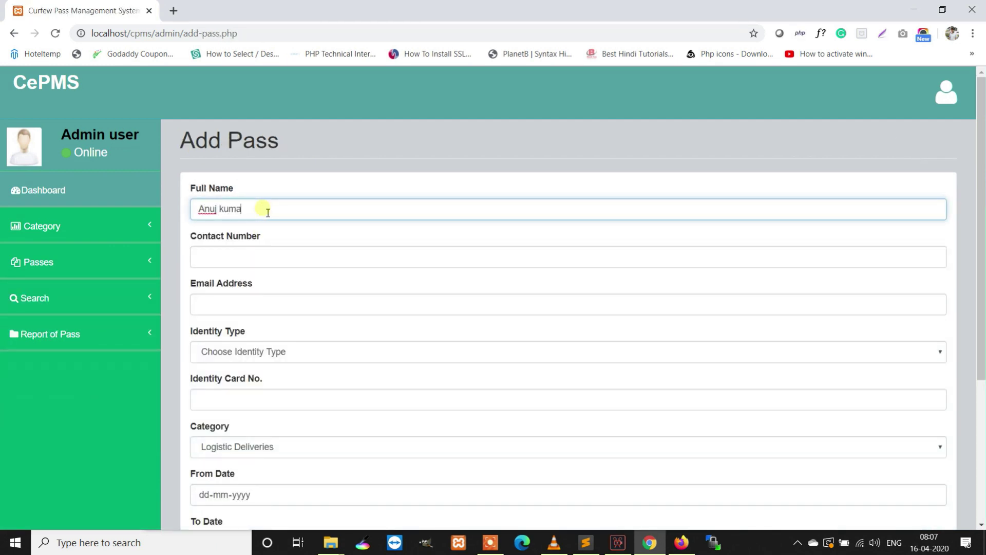
{"action": "scroll", "coordinate": [270, 208], "scroll_direction": "down", "scroll_amount": 3}
{"action": "scroll", "coordinate": [267, 170], "scroll_direction": "up", "scroll_amount": 1}
{"action": "left_click", "coordinate": [253, 191]}
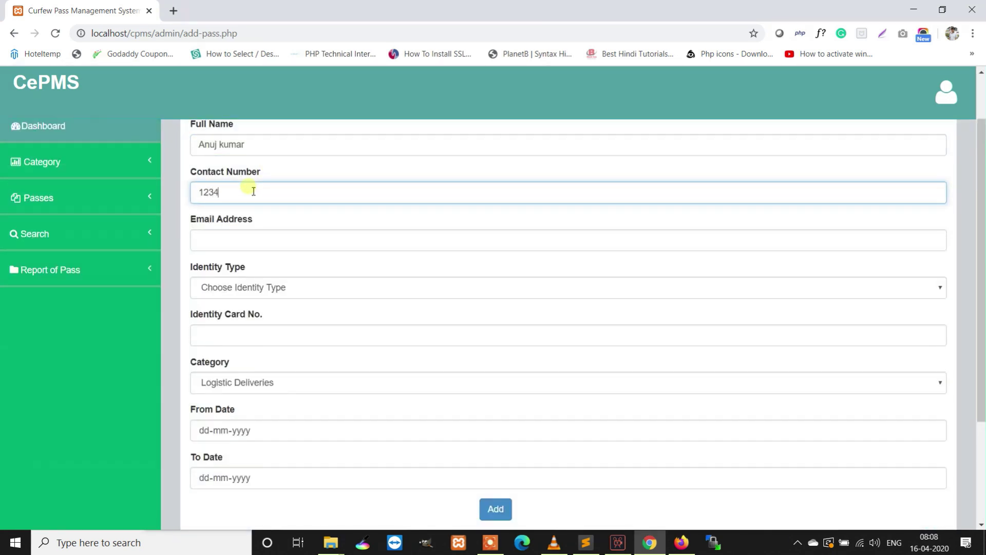
{"action": "key", "text": "Tab"}
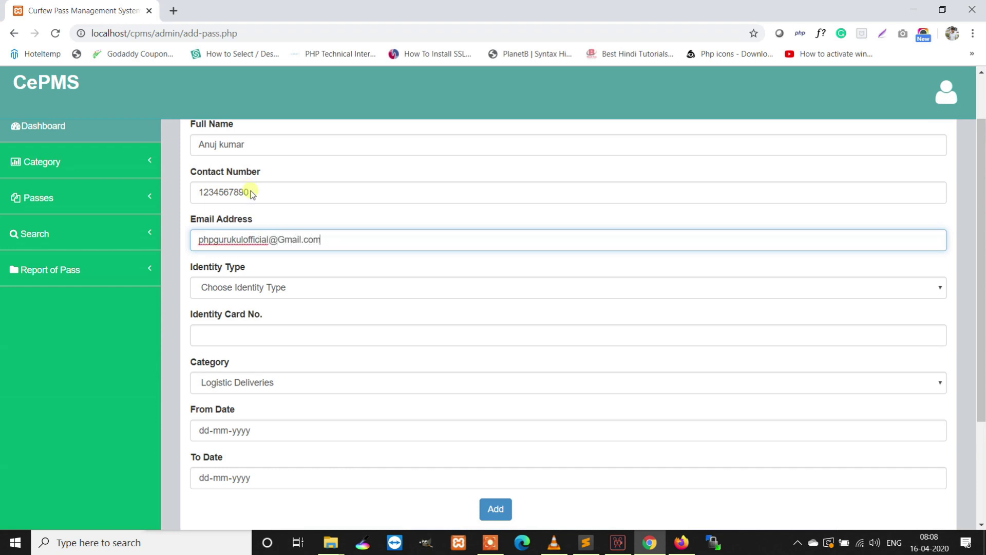
{"action": "left_click", "coordinate": [275, 287]}
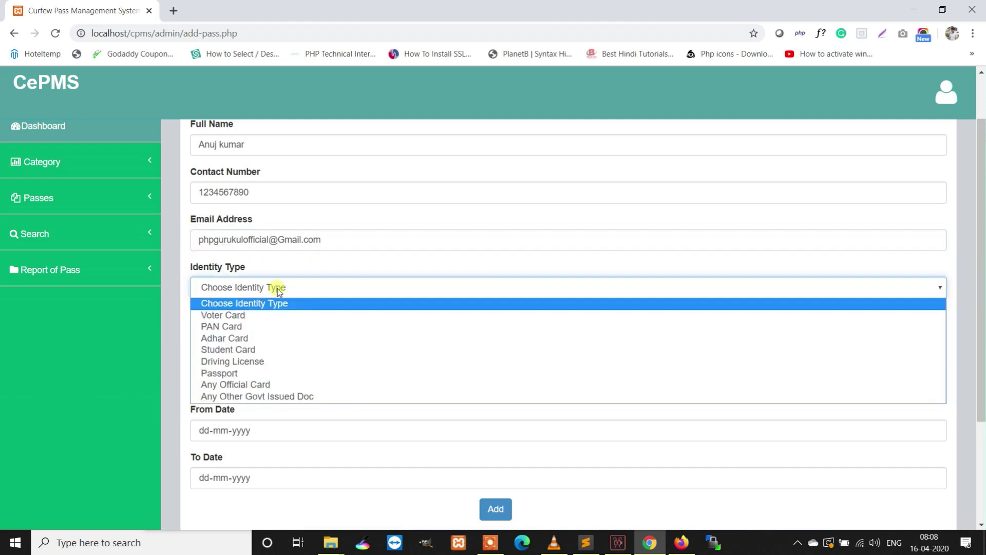
{"action": "left_click", "coordinate": [248, 317]}
{"action": "left_click", "coordinate": [230, 334]}
{"action": "type", "text": "5235252"}
- Choose Essential Services, set dates 17-04-2020 to 23-04-2020, and add the pass
{"action": "left_click", "coordinate": [270, 382]}
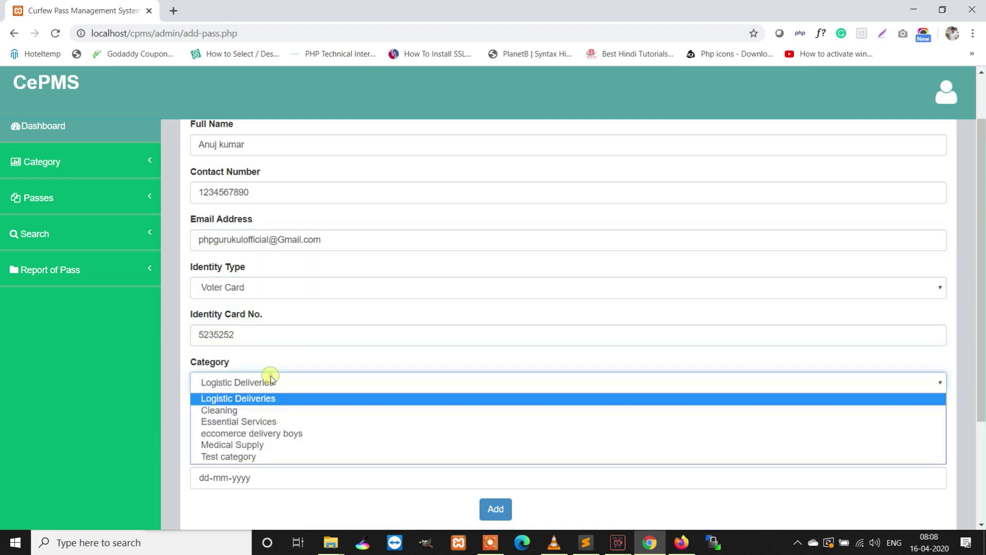
{"action": "left_click", "coordinate": [260, 420]}
{"action": "left_click", "coordinate": [932, 431]}
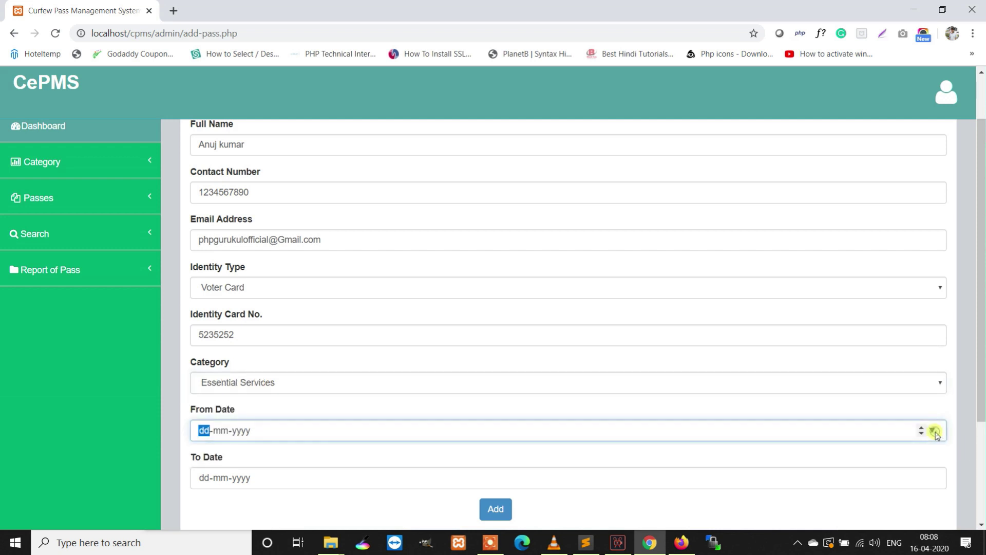
{"action": "left_click", "coordinate": [296, 380]}
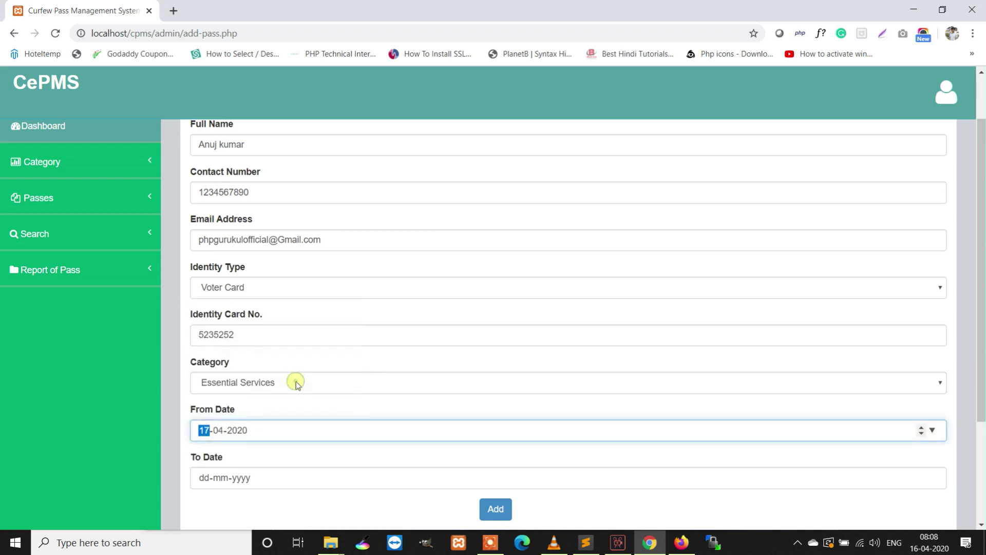
{"action": "scroll", "coordinate": [596, 380], "scroll_direction": "down", "scroll_amount": 2}
{"action": "left_click", "coordinate": [933, 414]}
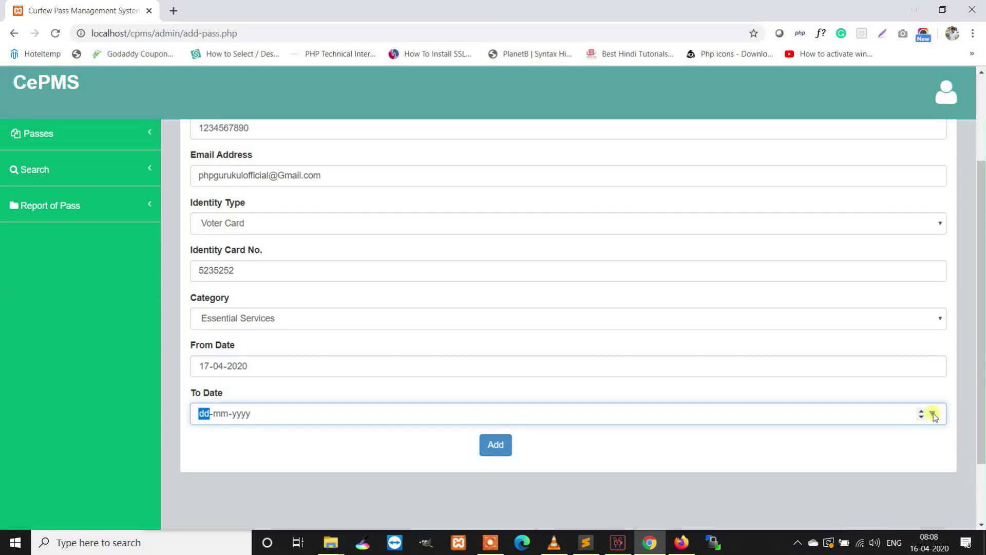
{"action": "left_click", "coordinate": [274, 376]}
{"action": "left_click", "coordinate": [499, 445]}
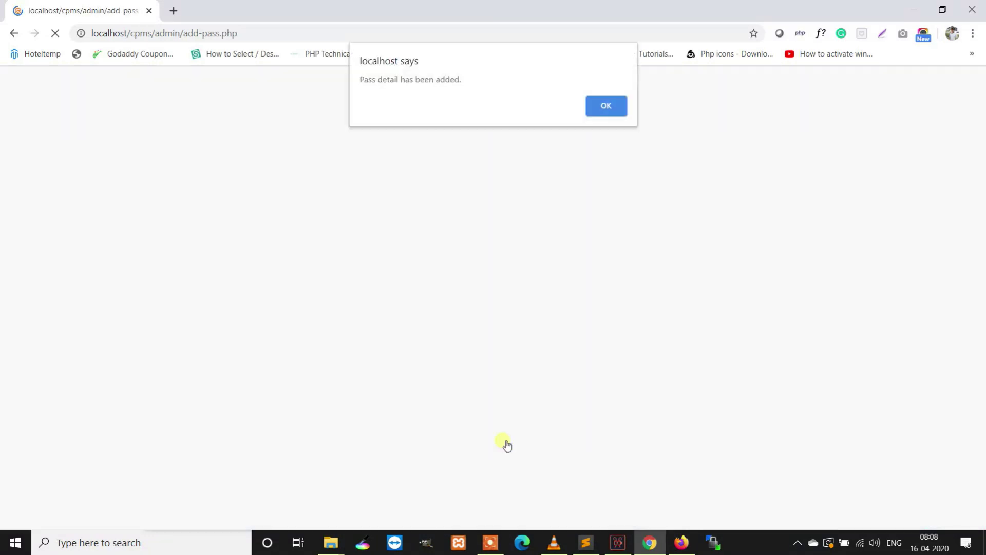
{"action": "left_click", "coordinate": [605, 105]}
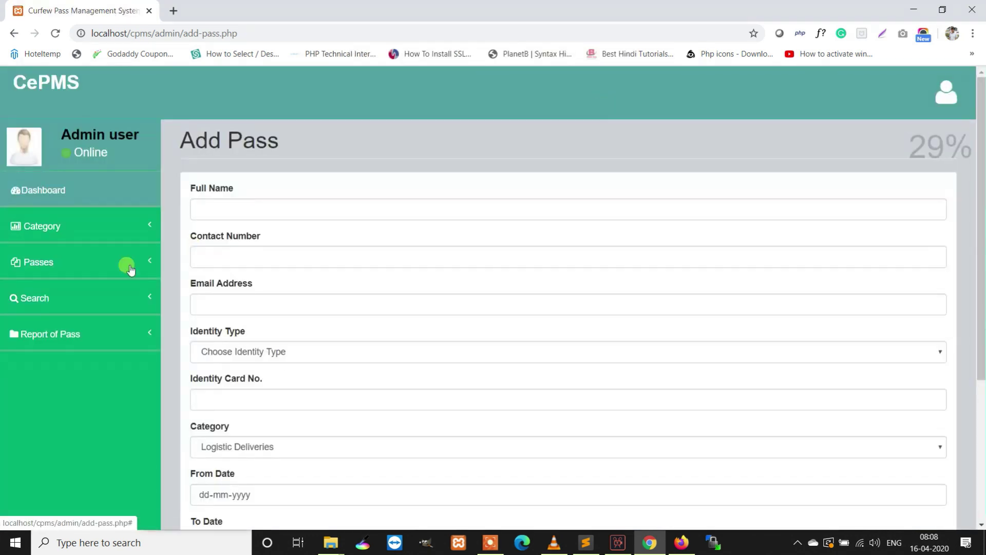
{"action": "left_click", "coordinate": [131, 269]}
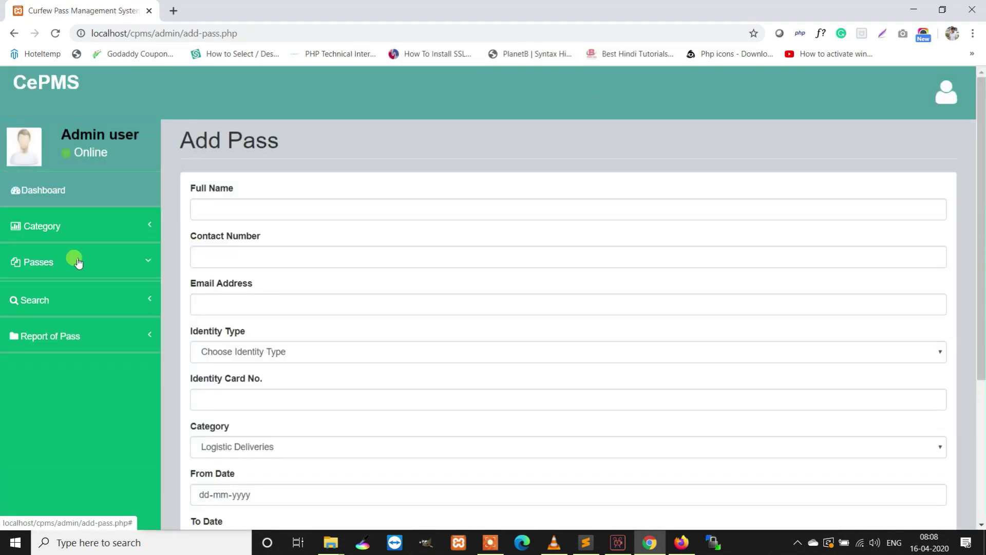
- View pass 3's details and print preview, cancel printing, and reopen Manage Pass
{"action": "left_click", "coordinate": [48, 334]}
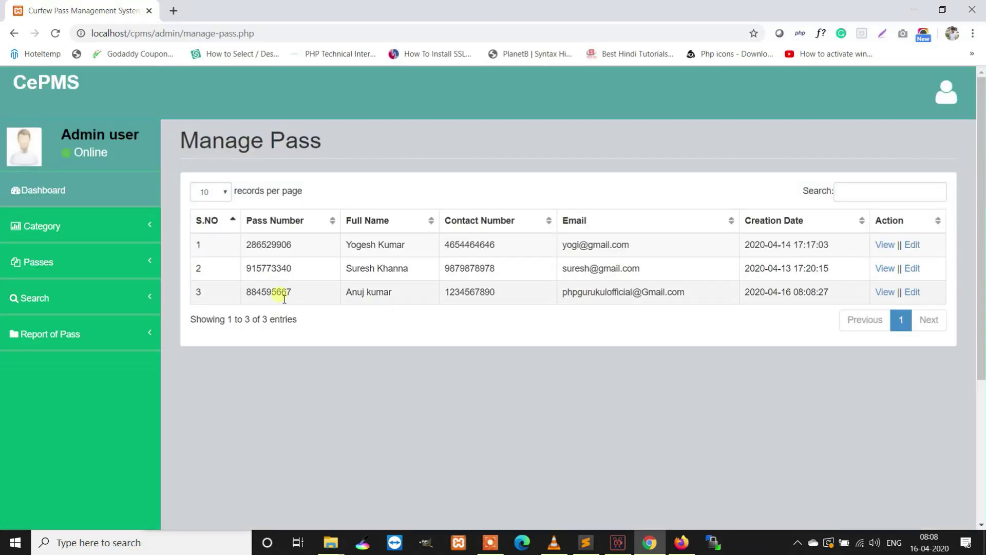
{"action": "left_click", "coordinate": [885, 292]}
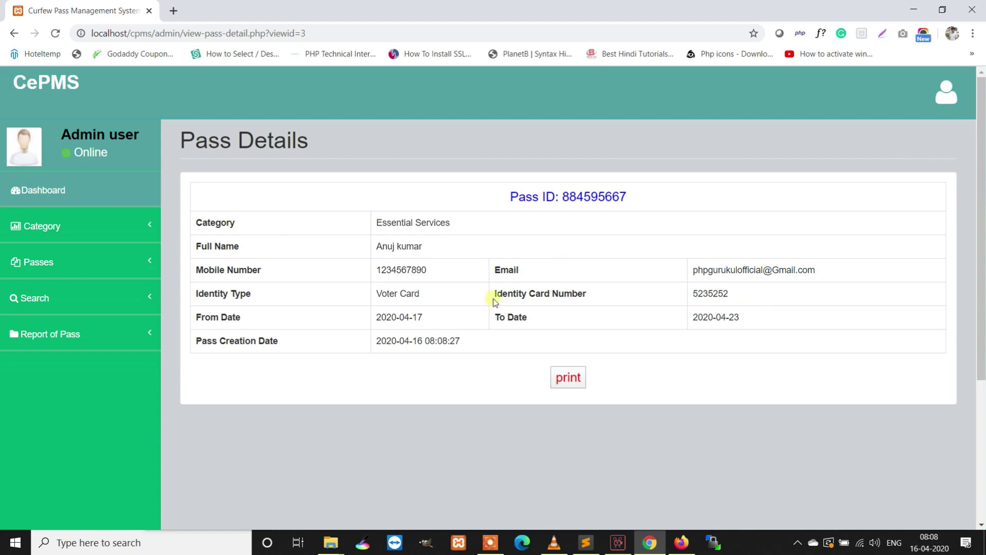
{"action": "left_click", "coordinate": [554, 373]}
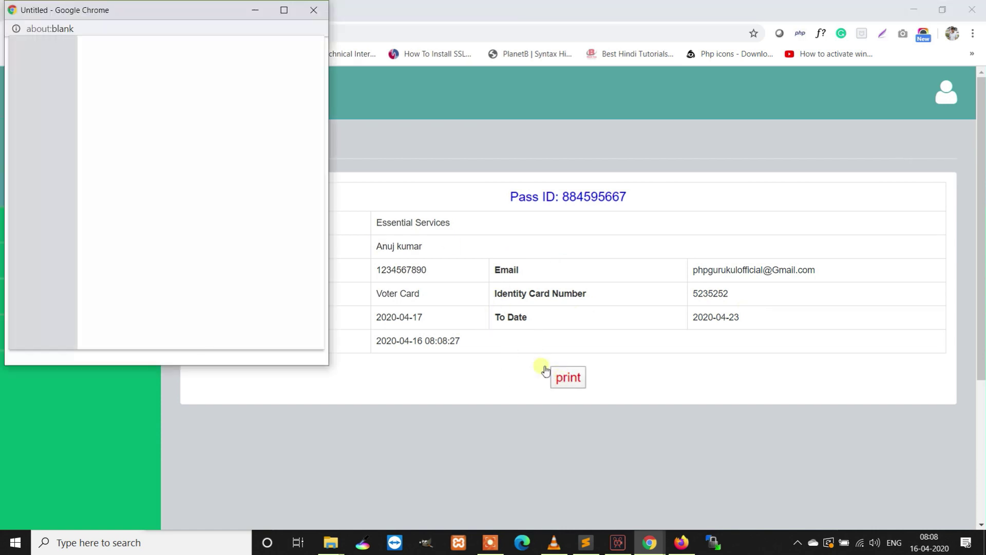
{"action": "left_click", "coordinate": [283, 10]}
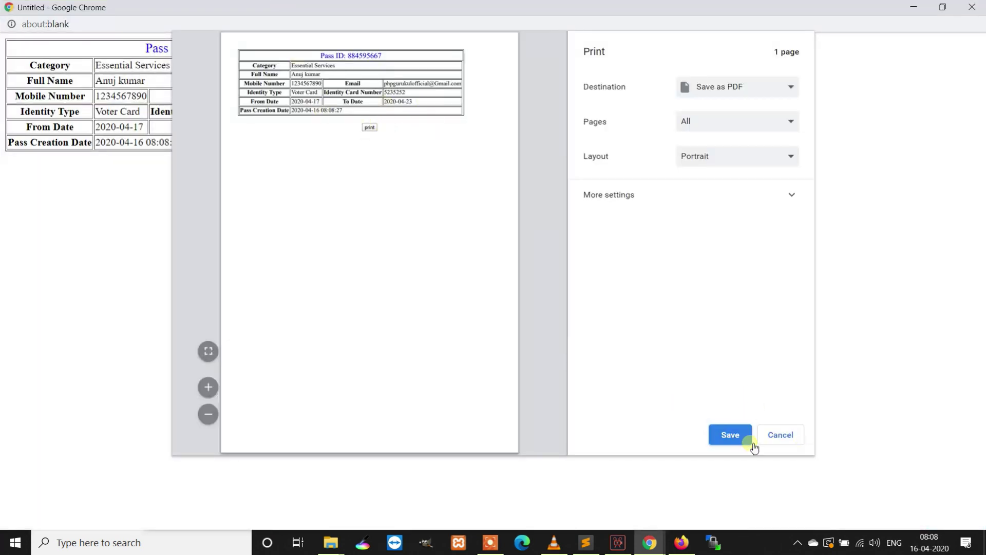
{"action": "left_click", "coordinate": [780, 440]}
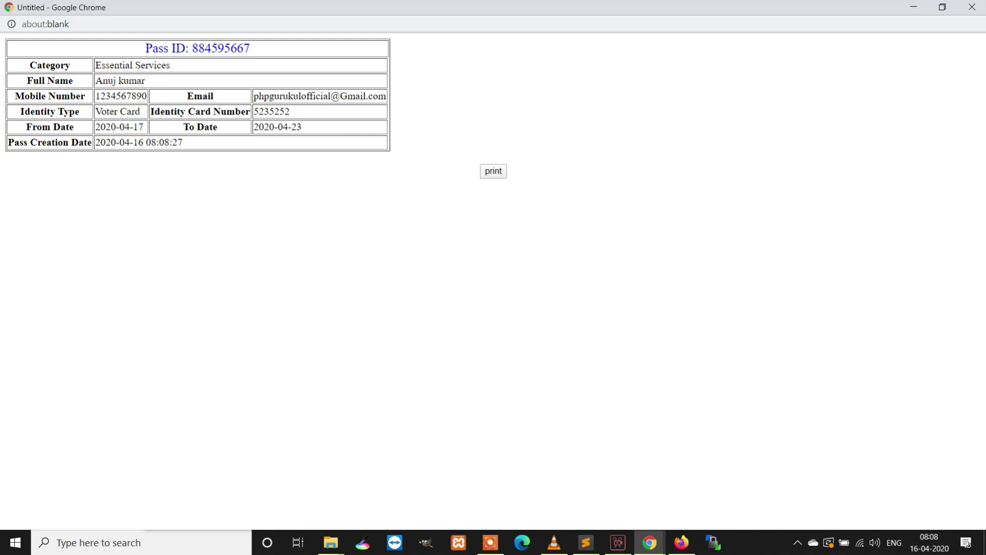
{"action": "left_click", "coordinate": [974, 7]}
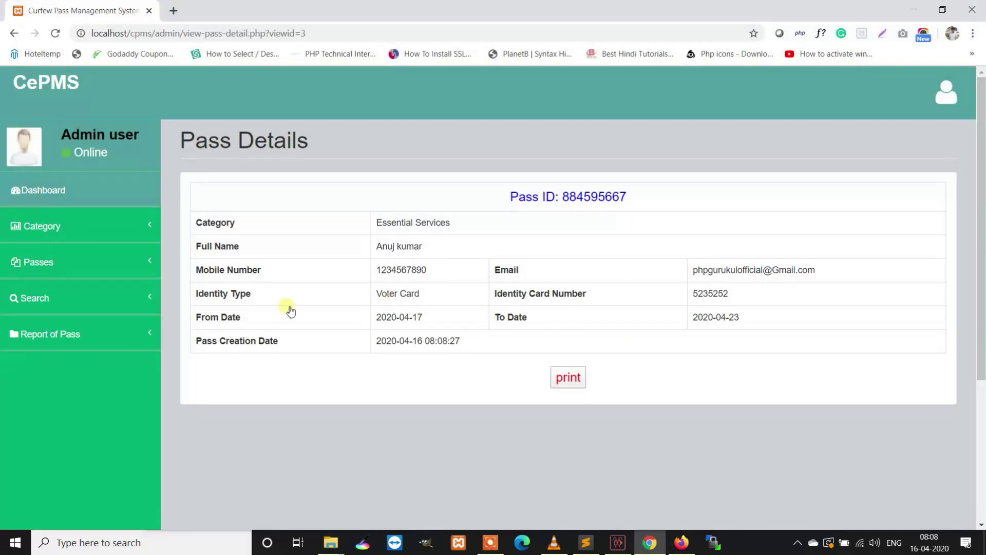
{"action": "left_click", "coordinate": [97, 263]}
{"action": "left_click", "coordinate": [48, 328]}
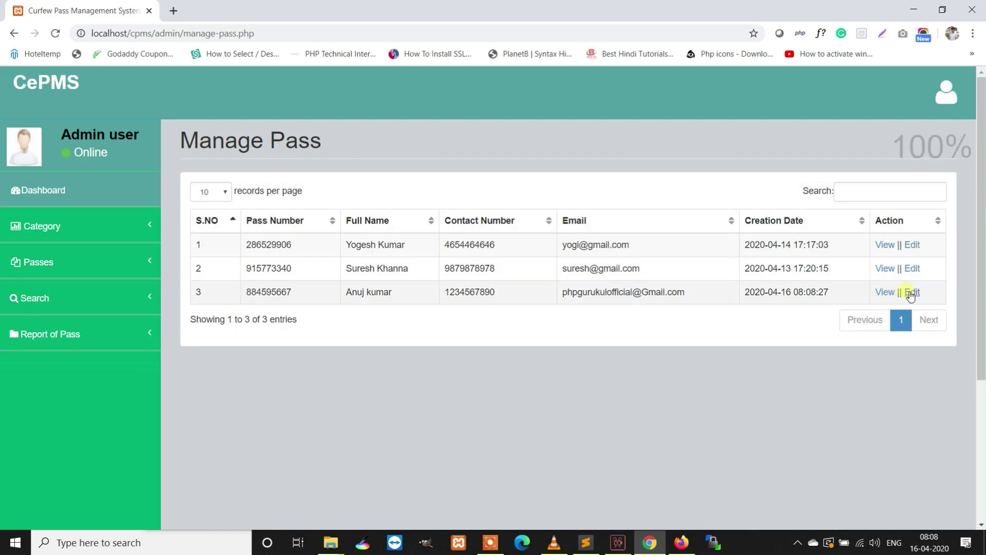
- Edit pass 3 to run from 16-04-2020 to 19-04-2020 and save the update
{"action": "left_click", "coordinate": [911, 293]}
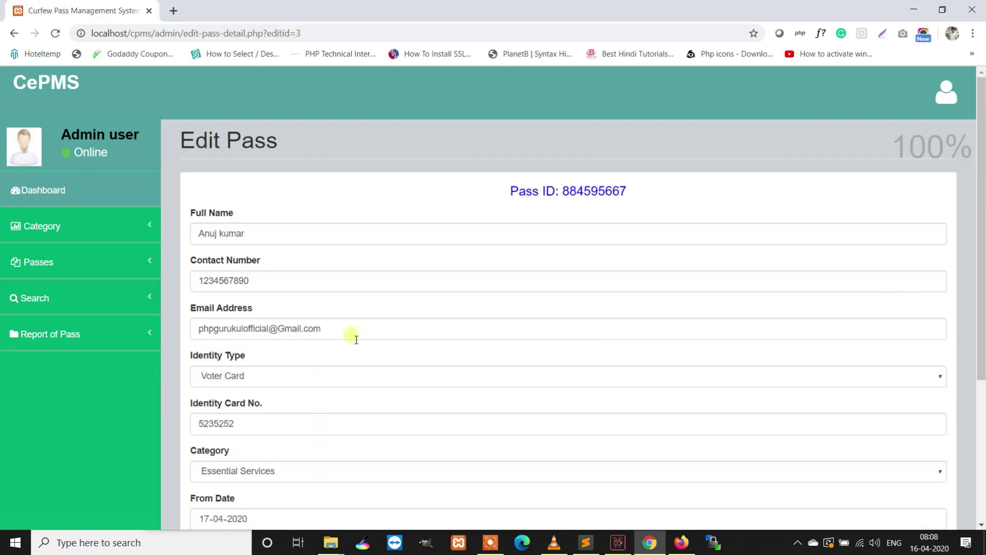
{"action": "scroll", "coordinate": [339, 323], "scroll_direction": "down", "scroll_amount": 4}
{"action": "left_click", "coordinate": [934, 326]}
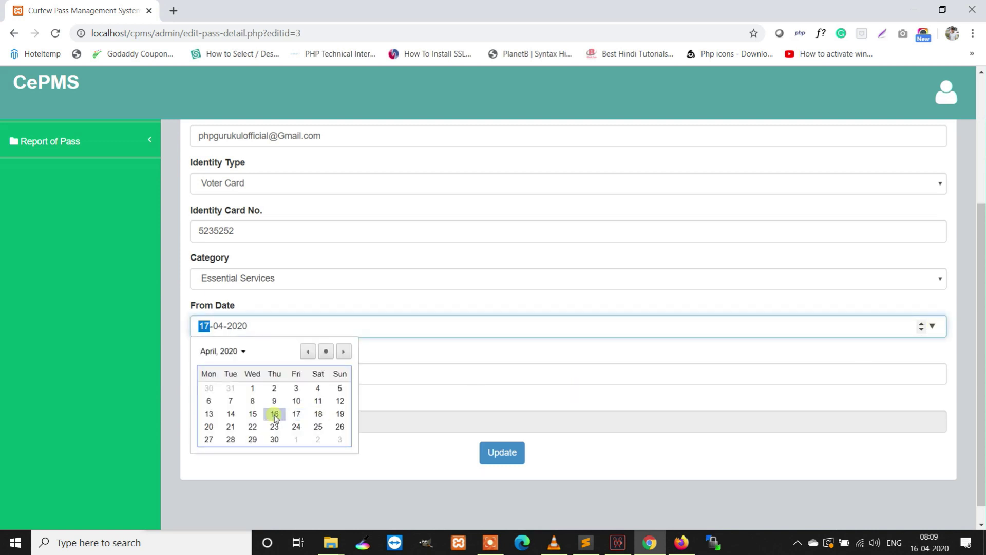
{"action": "left_click", "coordinate": [274, 414]}
{"action": "left_click", "coordinate": [934, 374]}
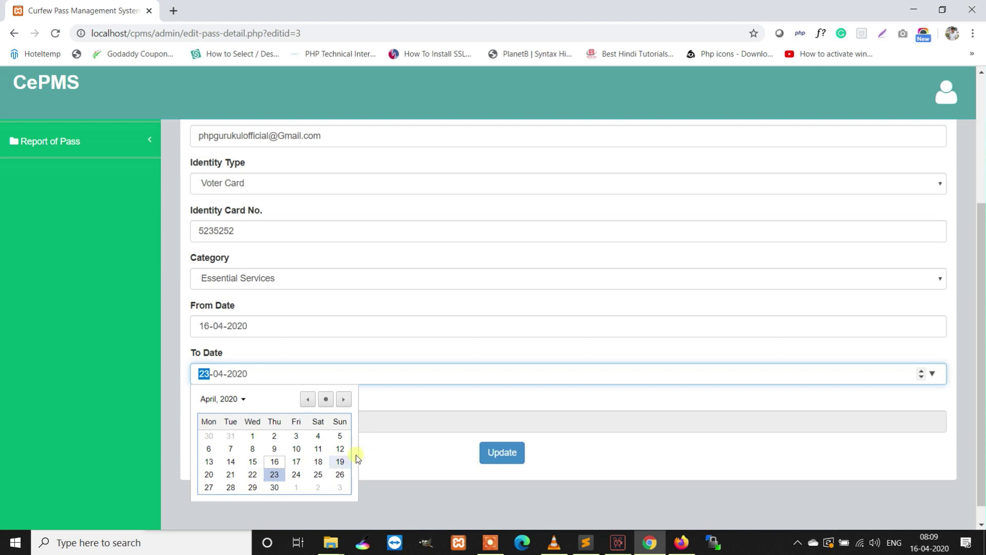
{"action": "left_click", "coordinate": [340, 461]}
{"action": "left_click", "coordinate": [517, 455]}
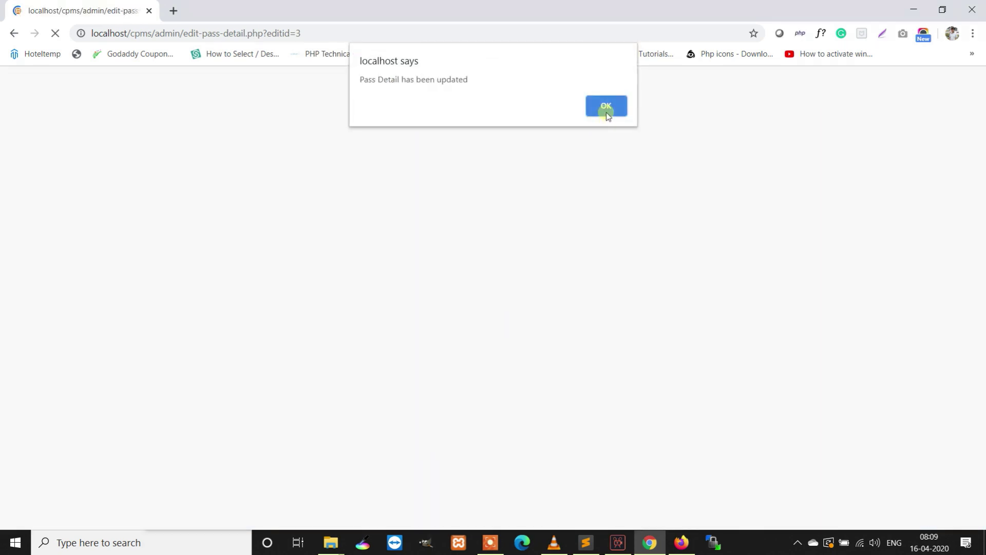
{"action": "left_click", "coordinate": [605, 110]}
{"action": "scroll", "coordinate": [445, 365], "scroll_direction": "down", "scroll_amount": 4}
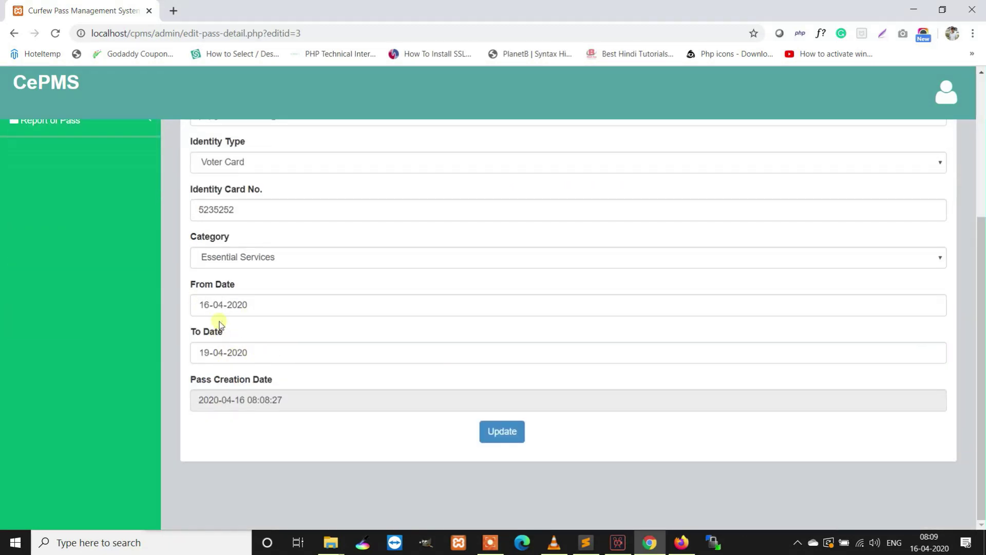
{"action": "scroll", "coordinate": [218, 321], "scroll_direction": "up", "scroll_amount": 3}
- Search for the edited pass by its copied pass number, then by the holder's contact number
{"action": "left_click", "coordinate": [59, 273]}
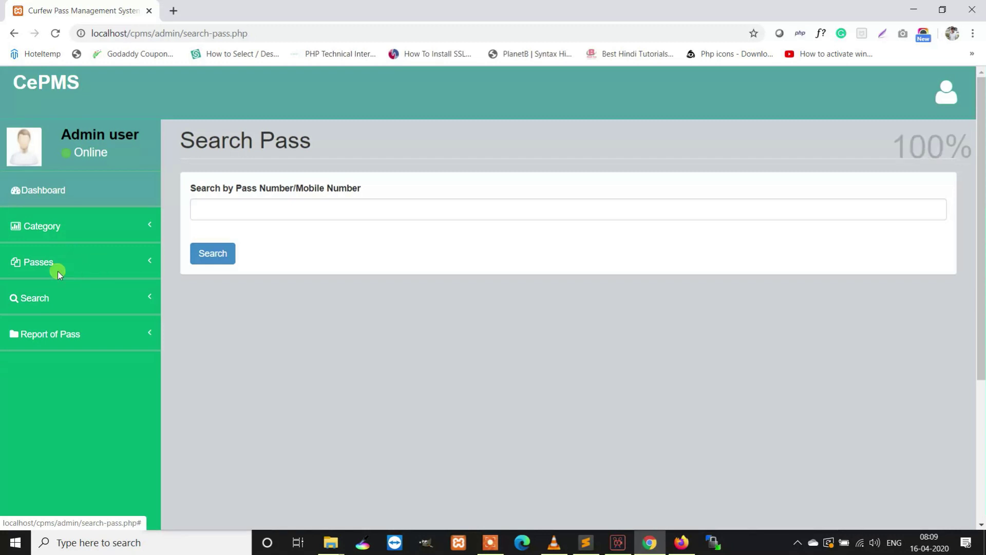
{"action": "left_click", "coordinate": [57, 272]}
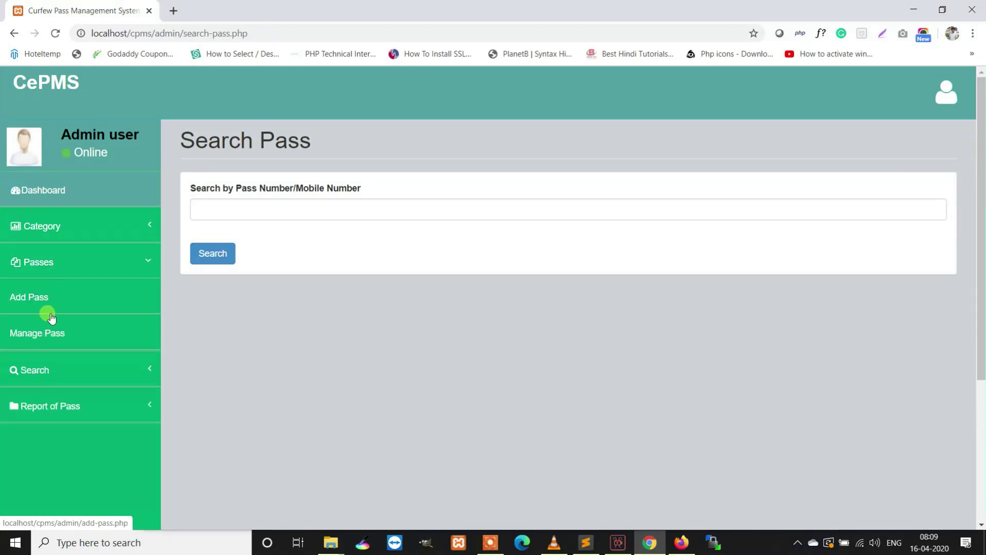
{"action": "left_click", "coordinate": [46, 331]}
{"action": "double_click", "coordinate": [271, 292]}
{"action": "left_click", "coordinate": [103, 300]}
{"action": "left_click", "coordinate": [313, 209]}
{"action": "type", "text": "884595667"}
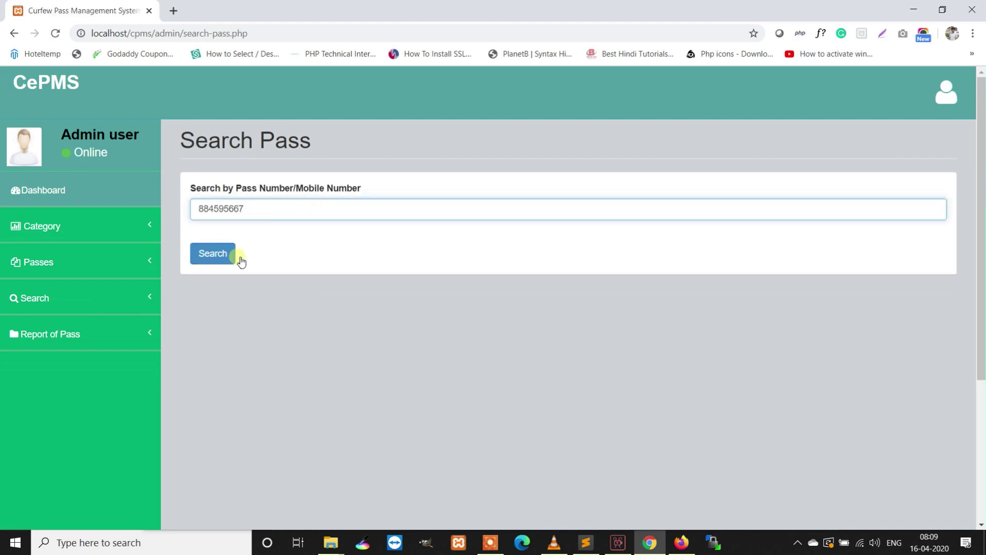
{"action": "left_click", "coordinate": [230, 262]}
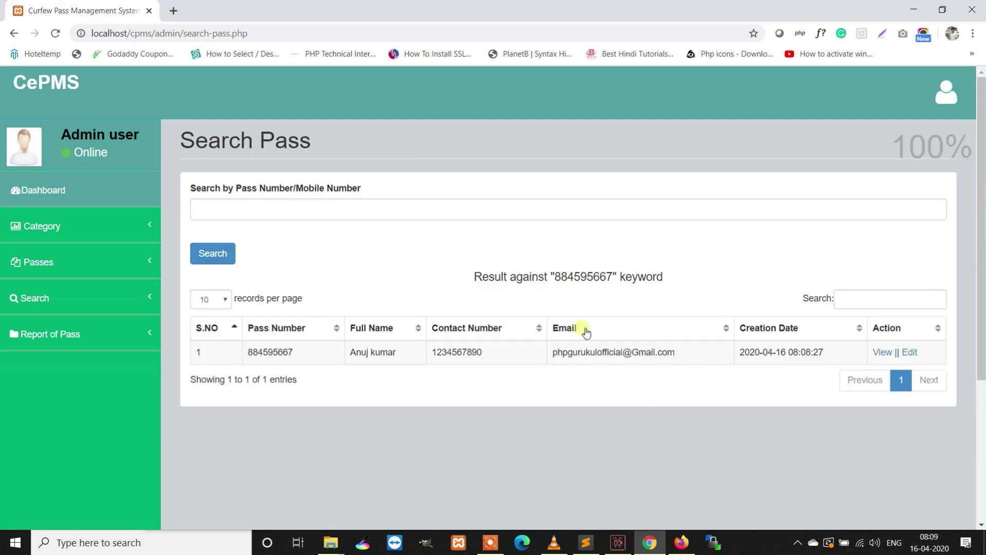
{"action": "left_click", "coordinate": [226, 211]}
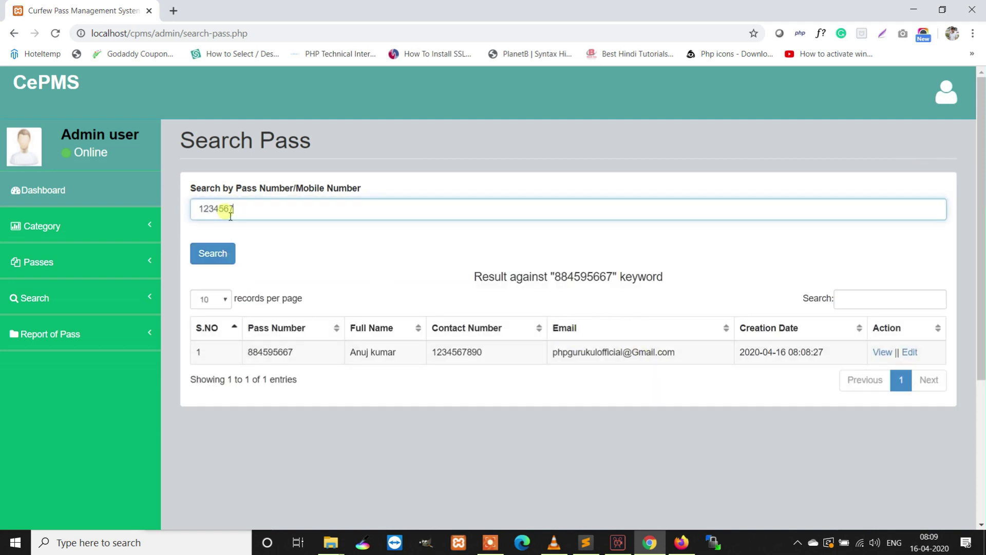
{"action": "left_click", "coordinate": [218, 255]}
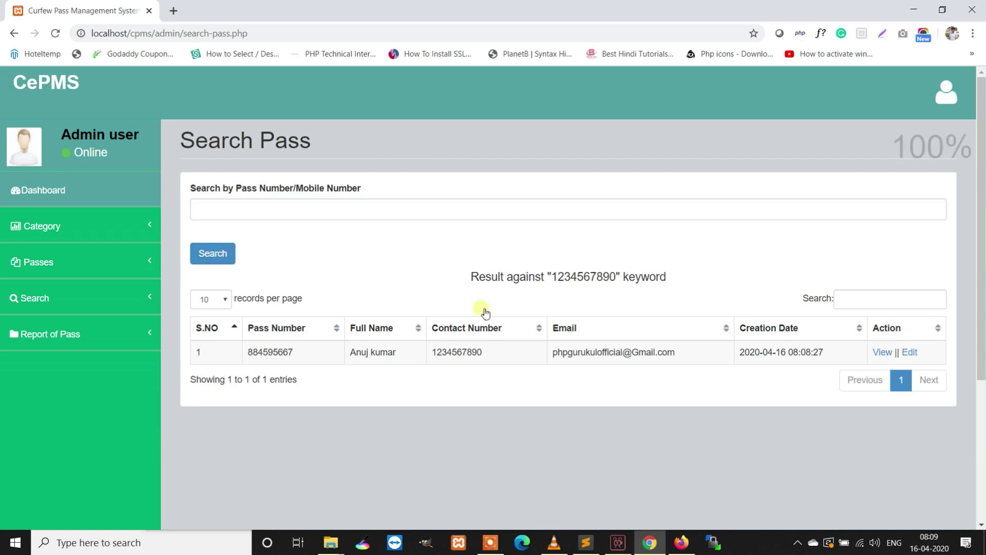
- Generate the between-dates pass report for 01-04-2020 to 16-04-2020
{"action": "left_click", "coordinate": [61, 333]}
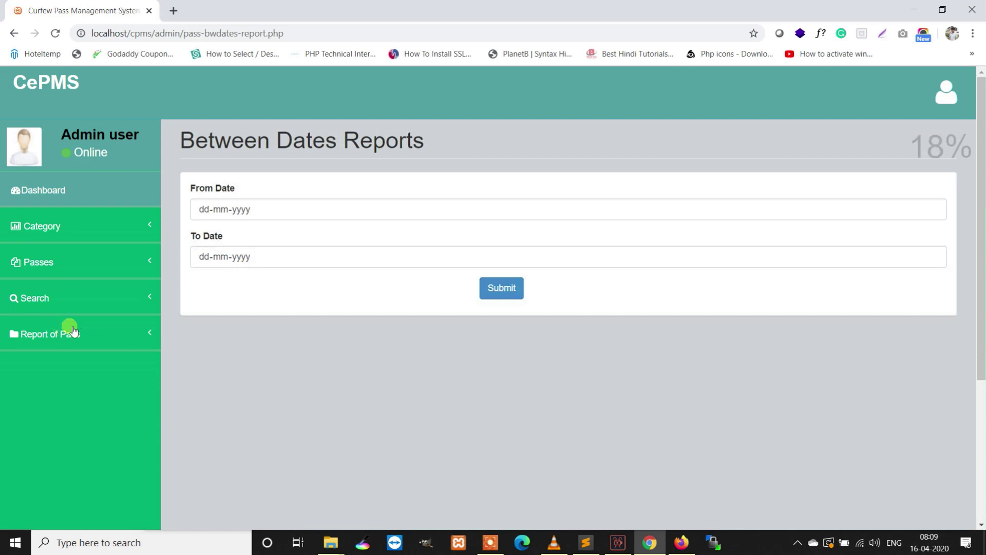
{"action": "left_click", "coordinate": [932, 209]}
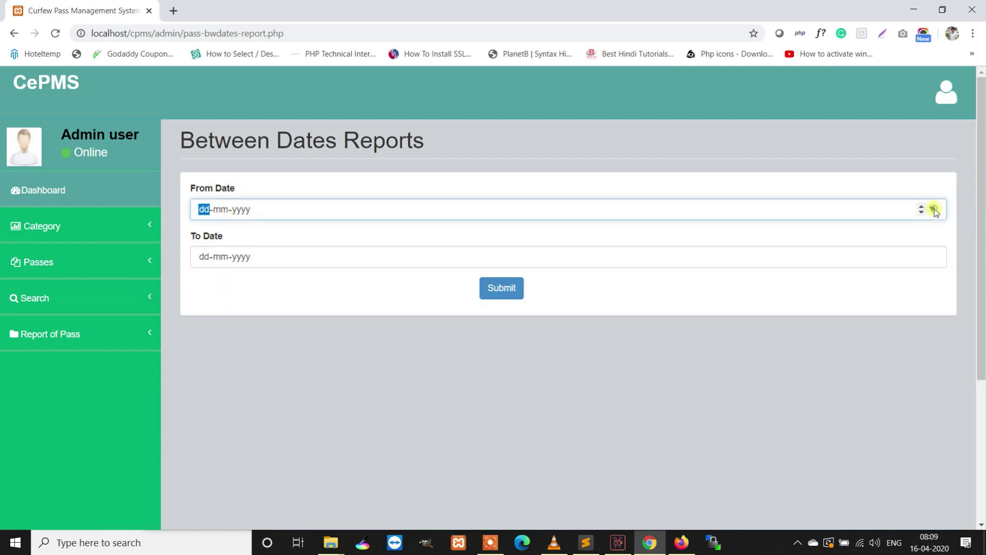
{"action": "left_click", "coordinate": [255, 271]}
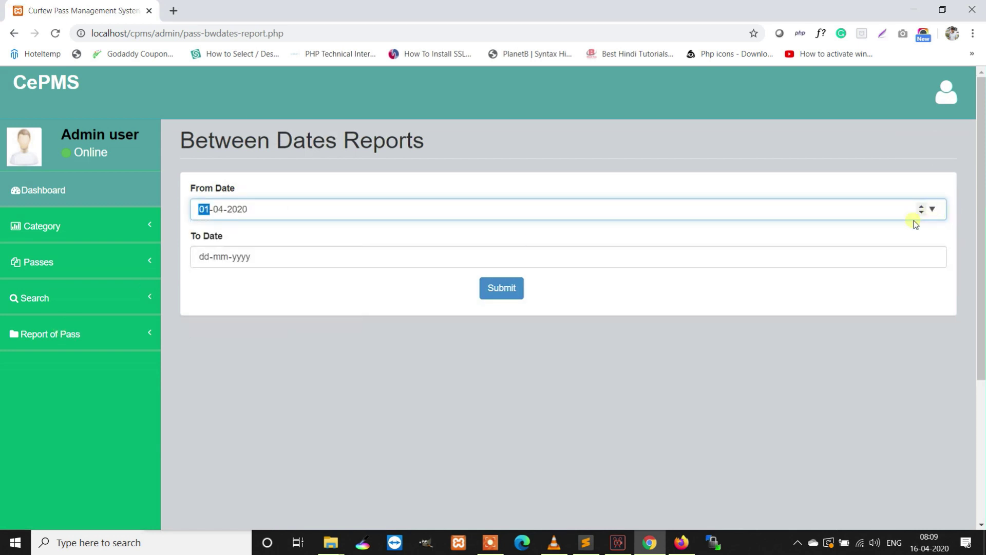
{"action": "left_click", "coordinate": [933, 256]}
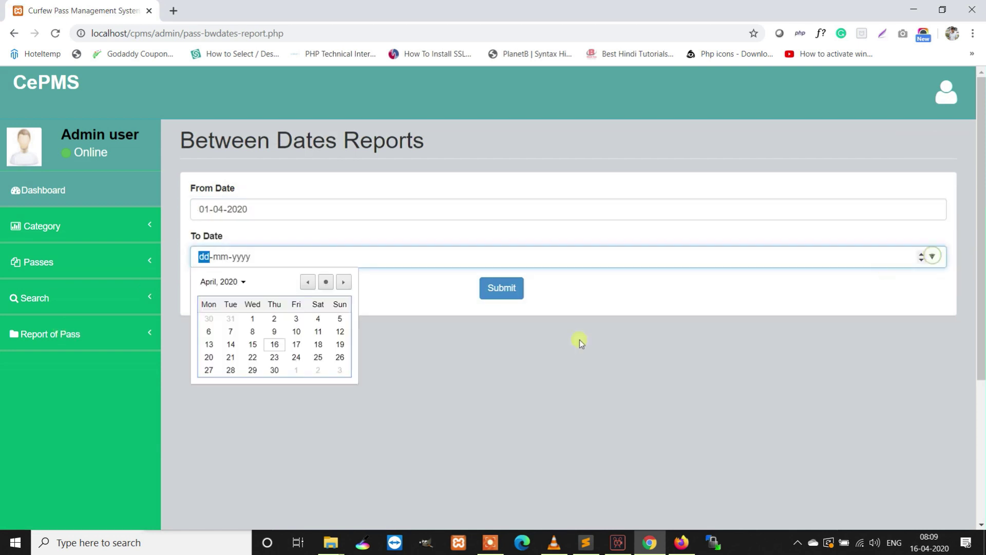
{"action": "left_click", "coordinate": [274, 345]}
{"action": "left_click", "coordinate": [514, 285]}
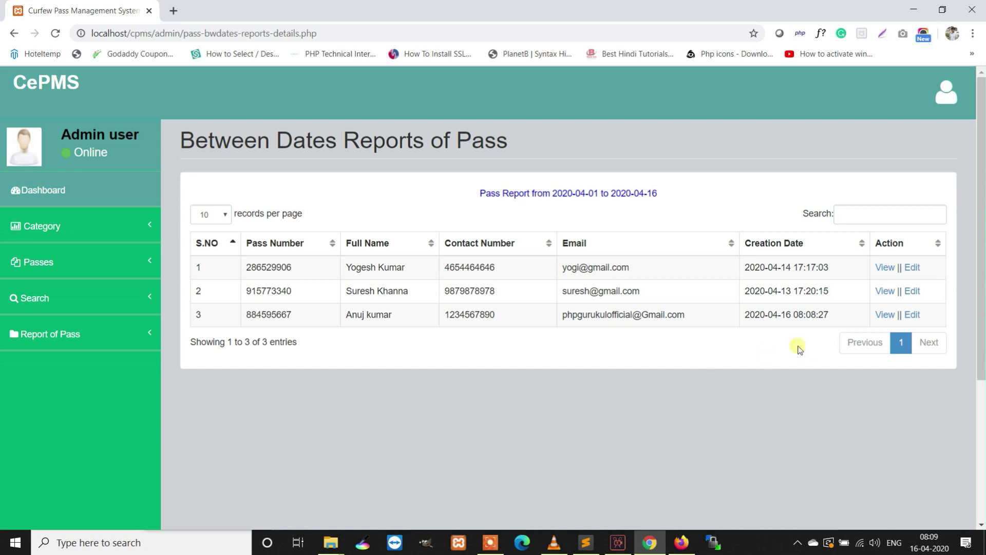
{"action": "left_click", "coordinate": [945, 93]}
- Log out, preview the Reset Your Password form, then return to the admin sign-in page
{"action": "left_click", "coordinate": [916, 180]}
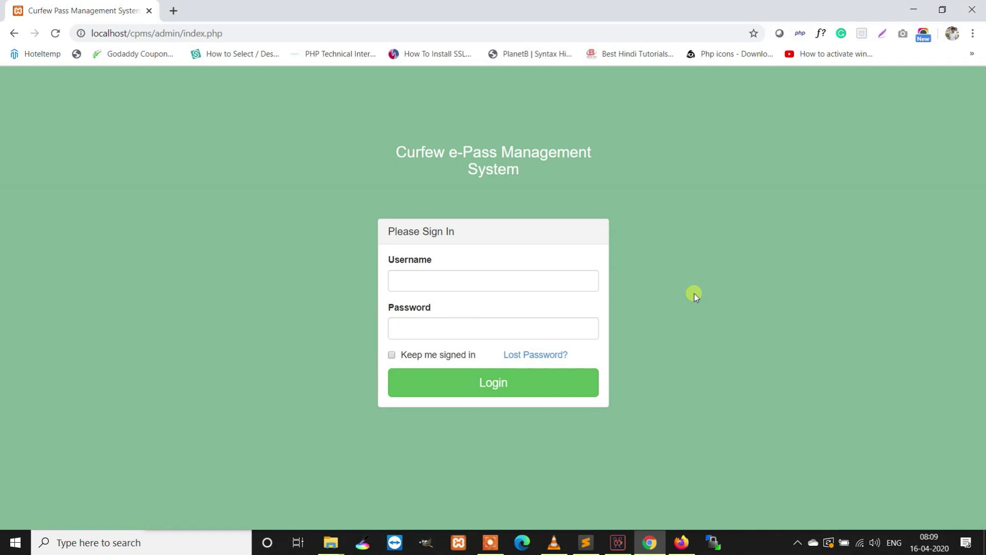
{"action": "left_click", "coordinate": [539, 354]}
{"action": "left_click", "coordinate": [458, 257]}
{"action": "left_click", "coordinate": [440, 290]}
{"action": "left_click", "coordinate": [431, 320]}
{"action": "left_click", "coordinate": [433, 355]}
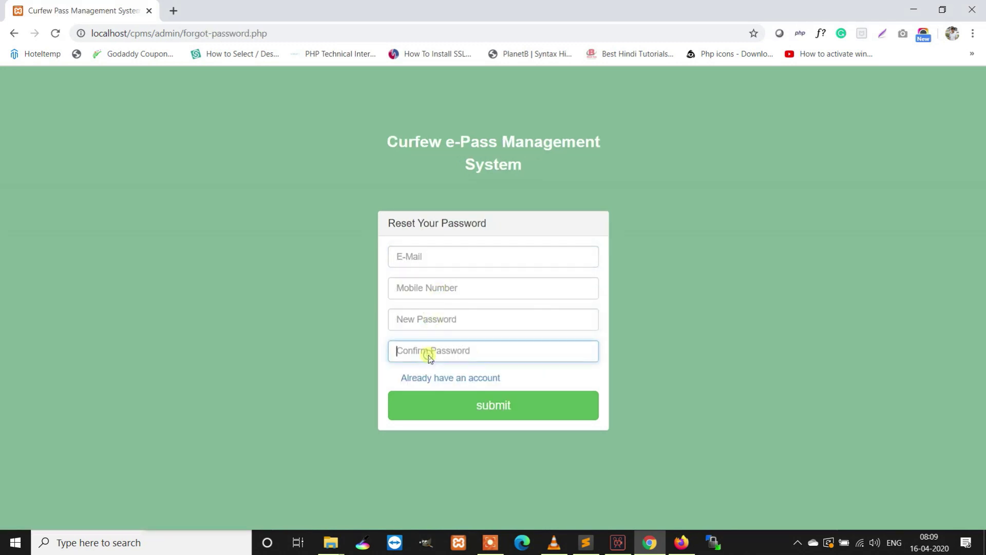
{"action": "left_click", "coordinate": [450, 379]}
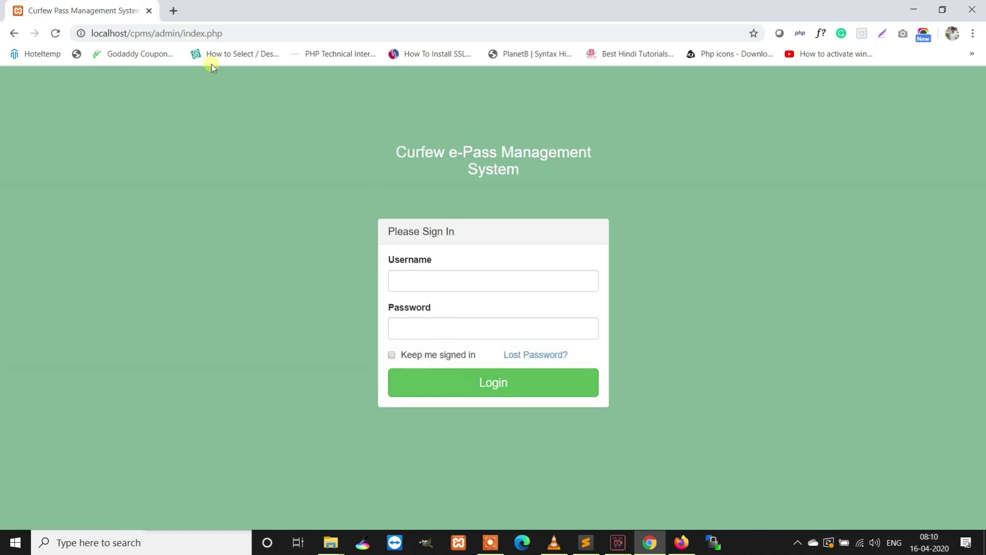
{"action": "left_click_drag", "start_coordinate": [247, 40], "coordinate": [166, 40]}
- Load localhost/cpms/ and search the pass ID, showing the pass valid 2020-04-16 to 2020-04-19
{"action": "key", "text": "BackSpace"}
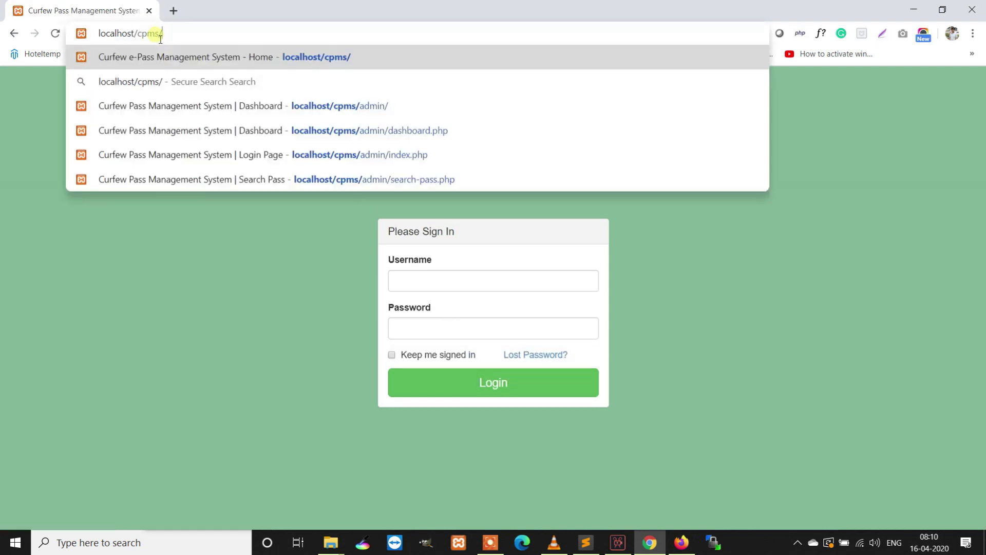
{"action": "key", "text": "Return"}
{"action": "scroll", "coordinate": [496, 294], "scroll_direction": "down", "scroll_amount": 2}
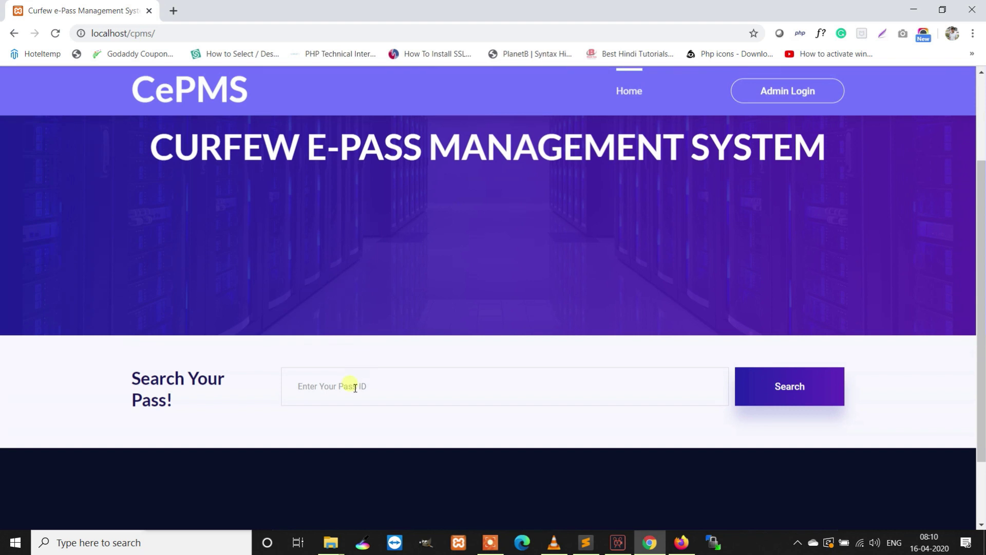
{"action": "left_click", "coordinate": [819, 383]}
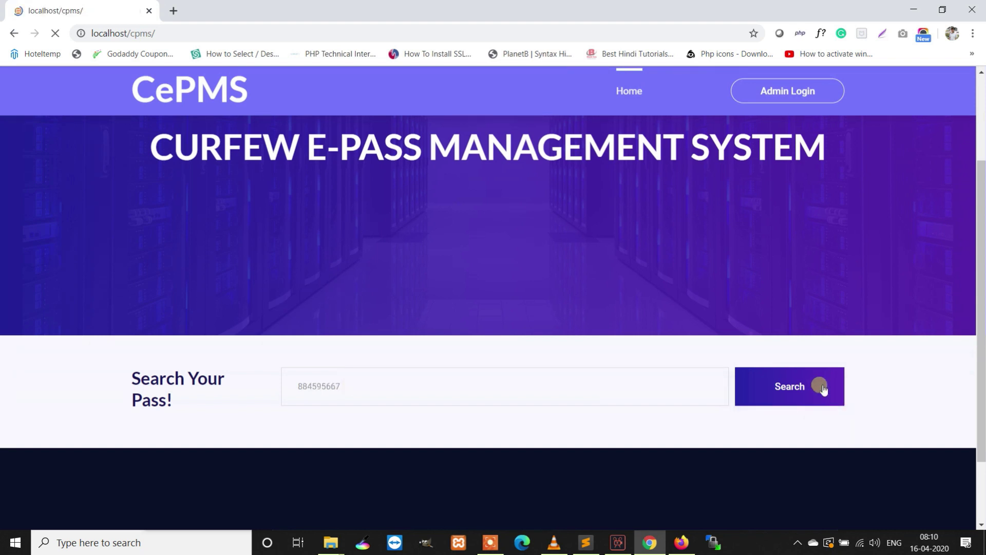
{"action": "scroll", "coordinate": [818, 383], "scroll_direction": "down", "scroll_amount": 6}
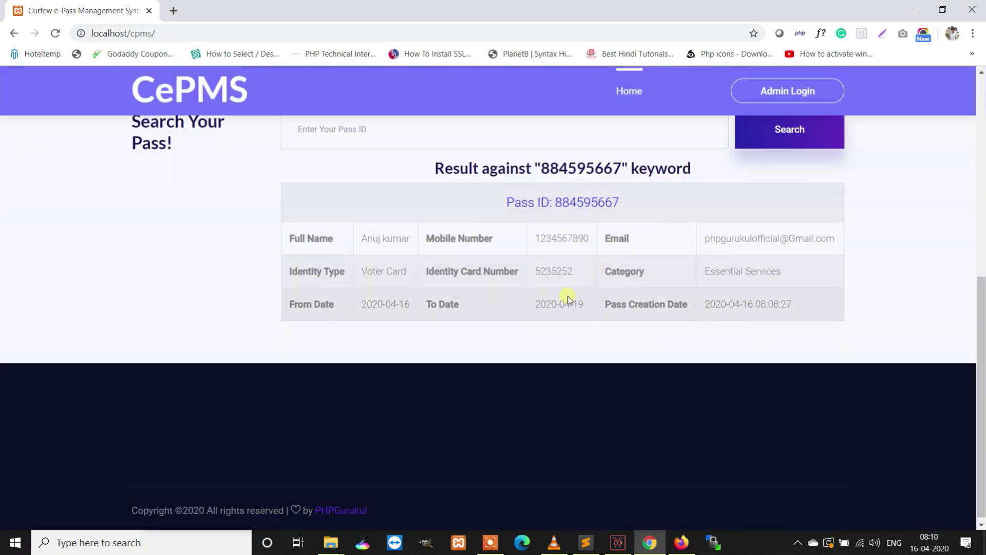
{"action": "scroll", "coordinate": [568, 296], "scroll_direction": "up", "scroll_amount": 5}
{"action": "scroll", "coordinate": [568, 296], "scroll_direction": "up", "scroll_amount": 3}
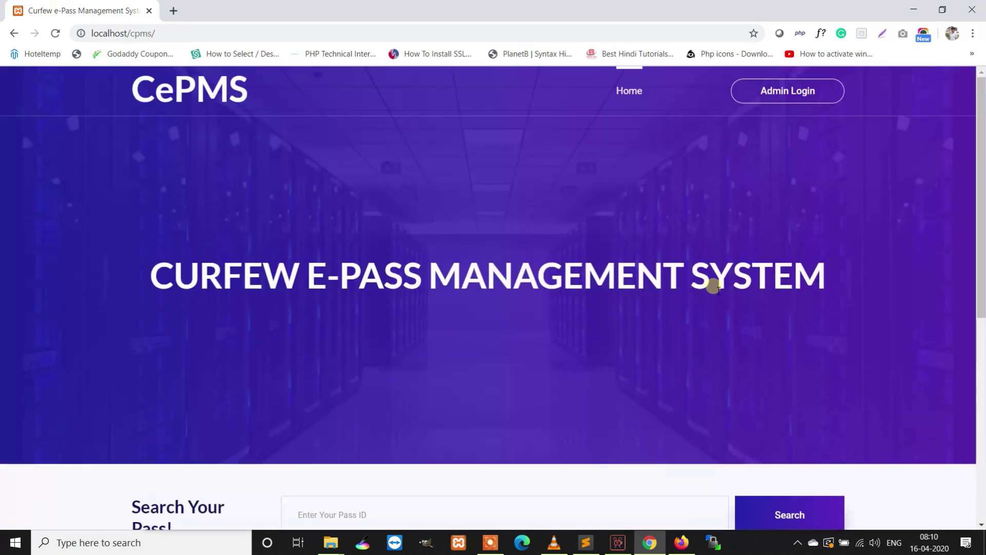